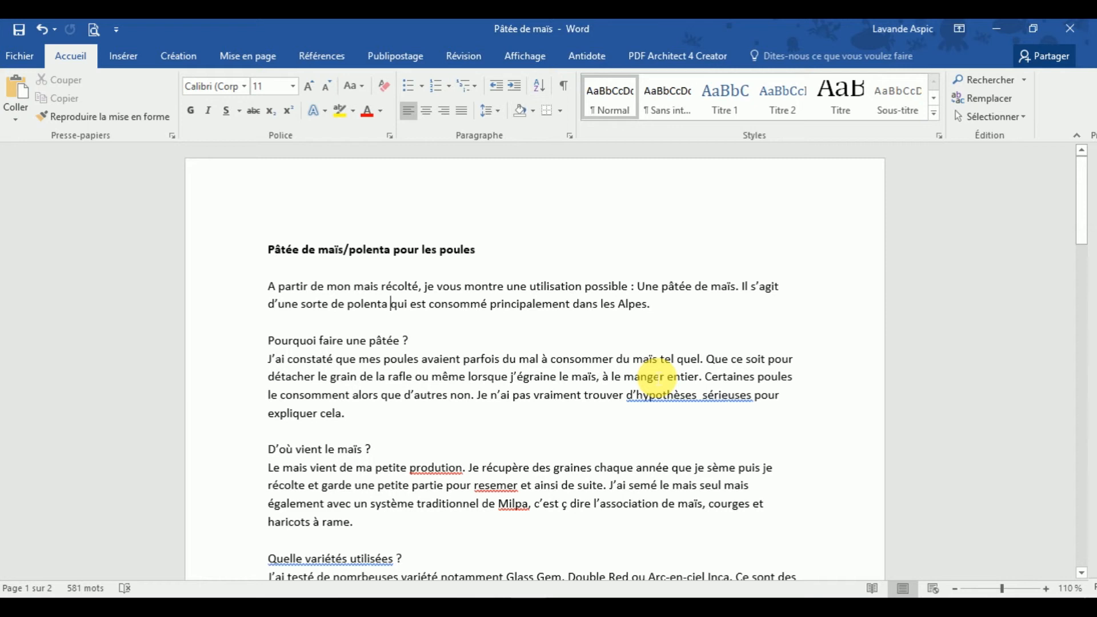
scroll(628, 389, "down", 1)
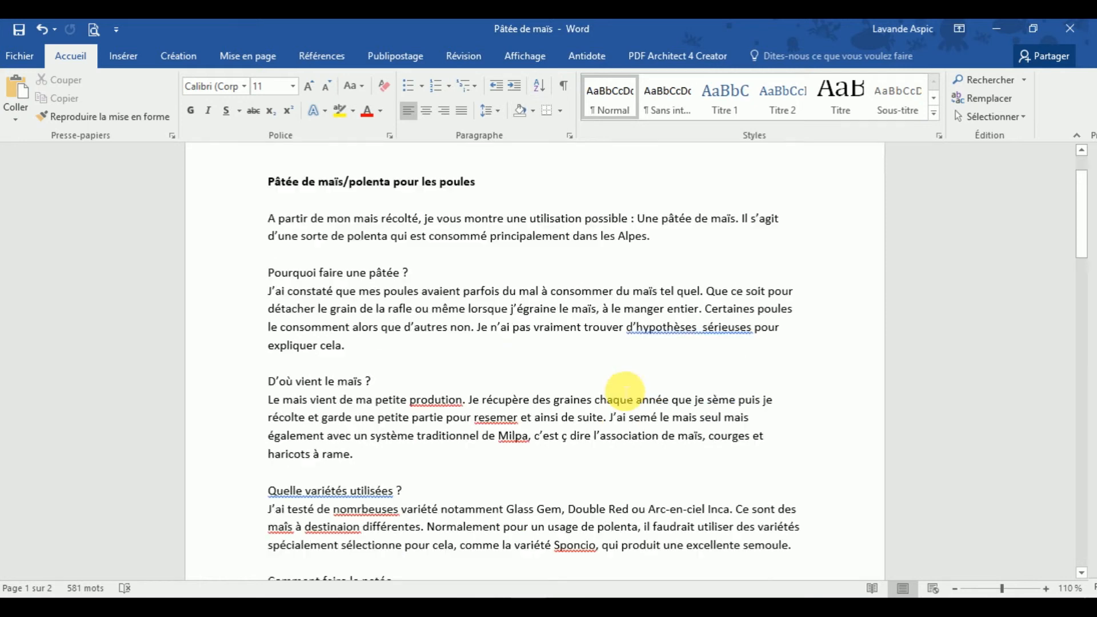
scroll(483, 343, "up", 1)
scroll(485, 342, "down", 5)
scroll(486, 343, "up", 5)
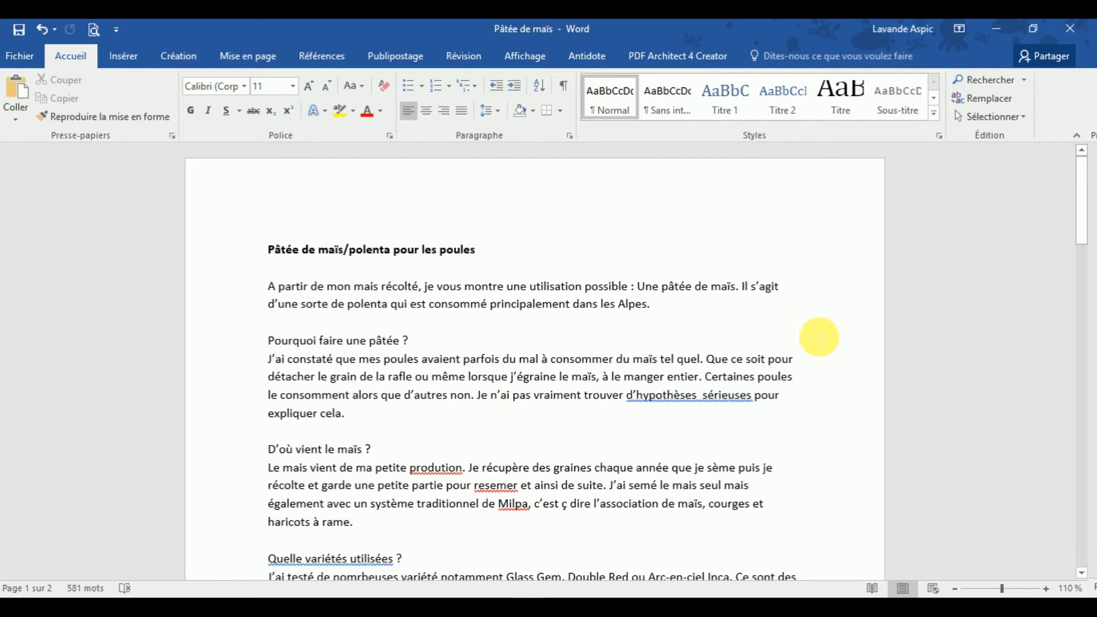
- Run the spelling and grammar check and accept the corrections "d'hypothèses sérieuses" and "trouvé" in the first section
left_click(707, 399)
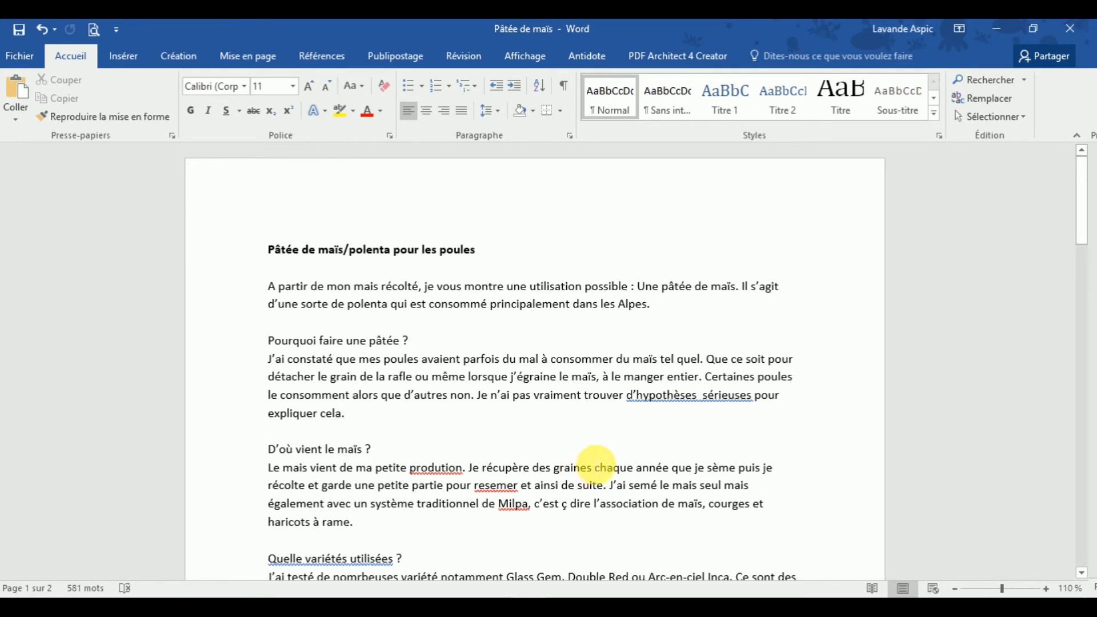
left_click(451, 66)
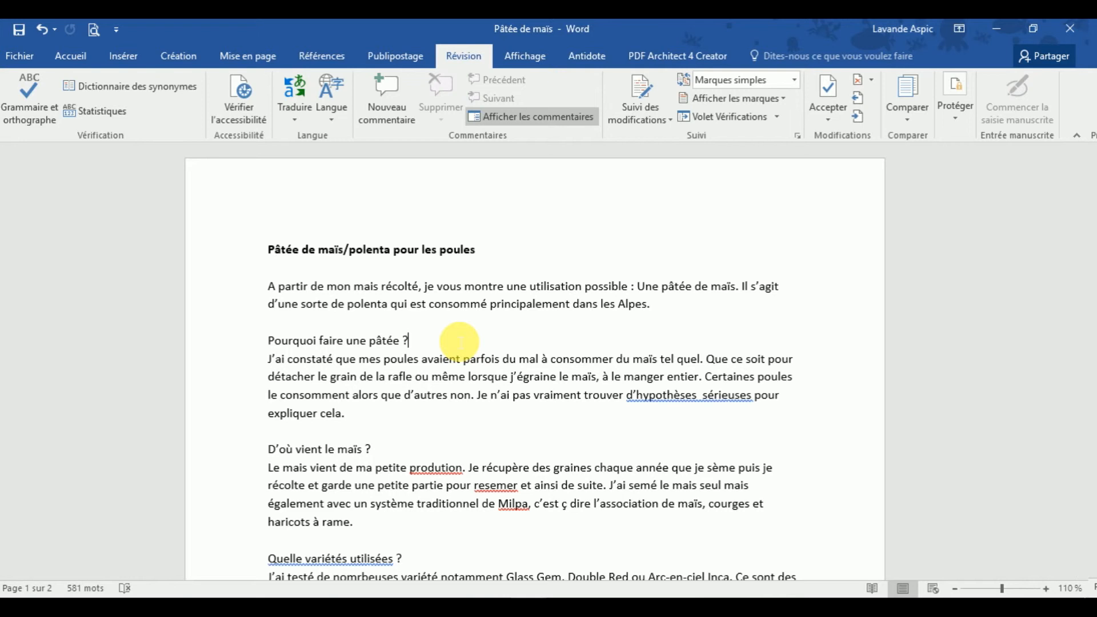
key("F7")
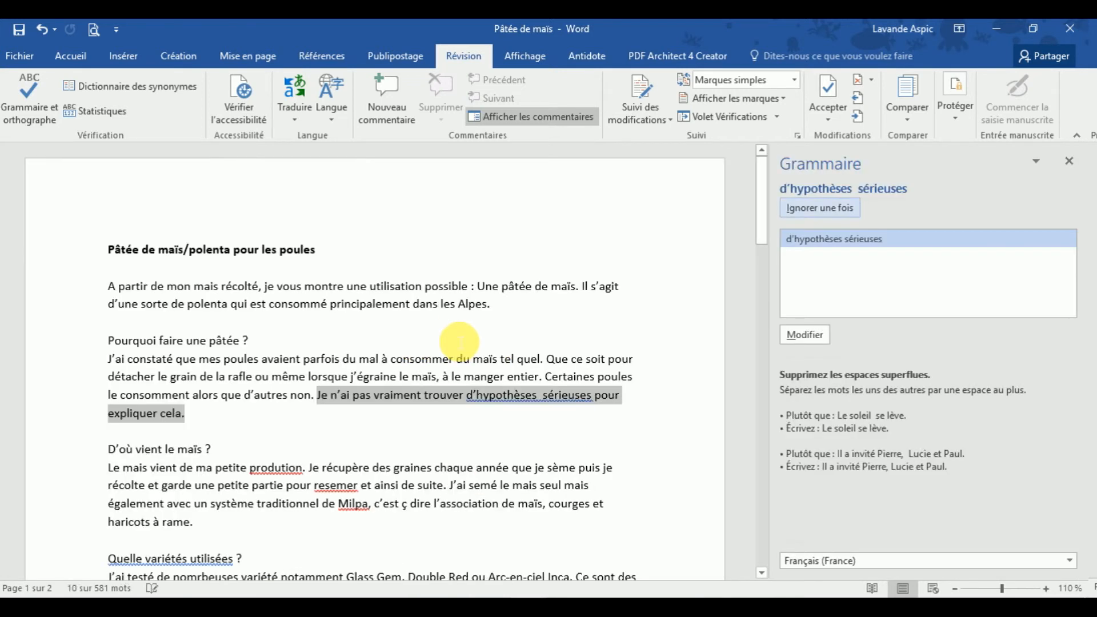
left_click(809, 334)
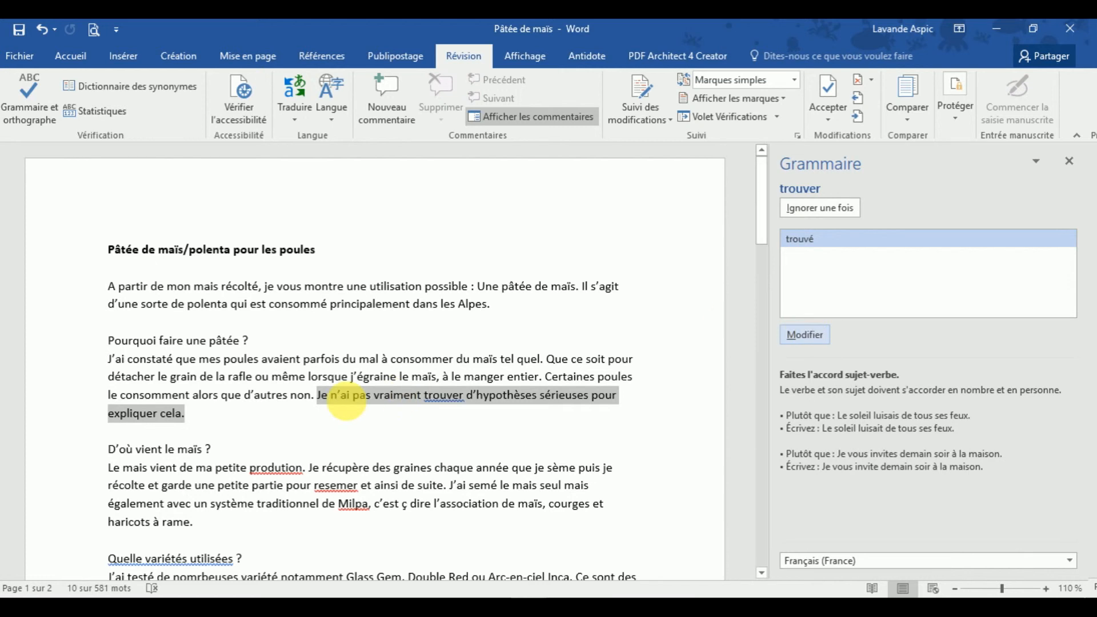
left_click(804, 336)
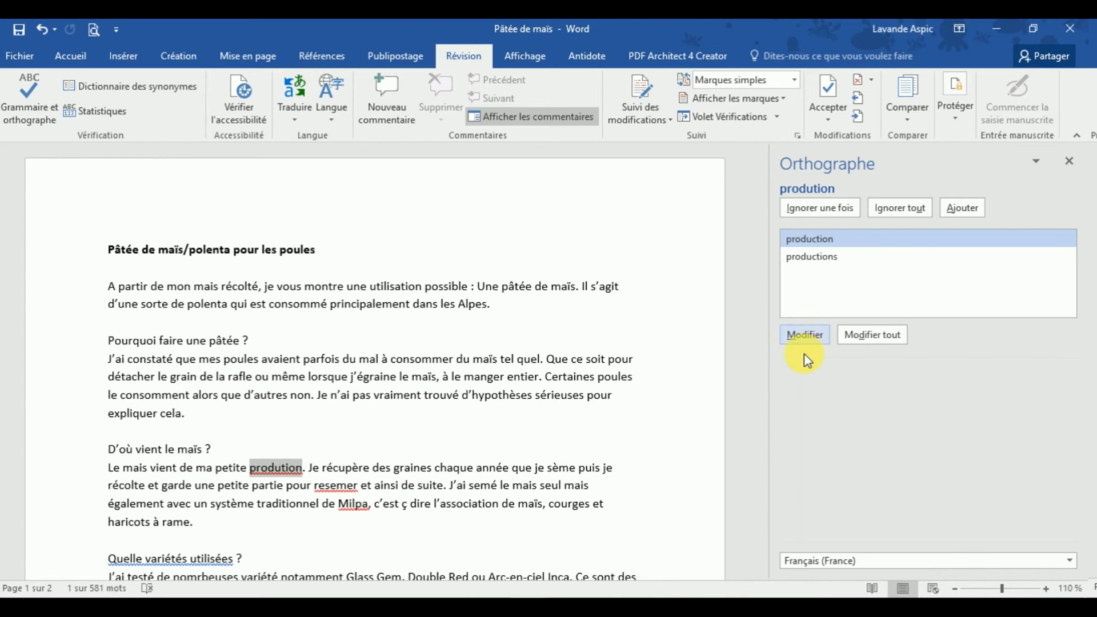
- Accept the spellings "production" and "ressemer" in the section on the corn's origin, and ignore all occurrences of "Milpa"
left_click(810, 335)
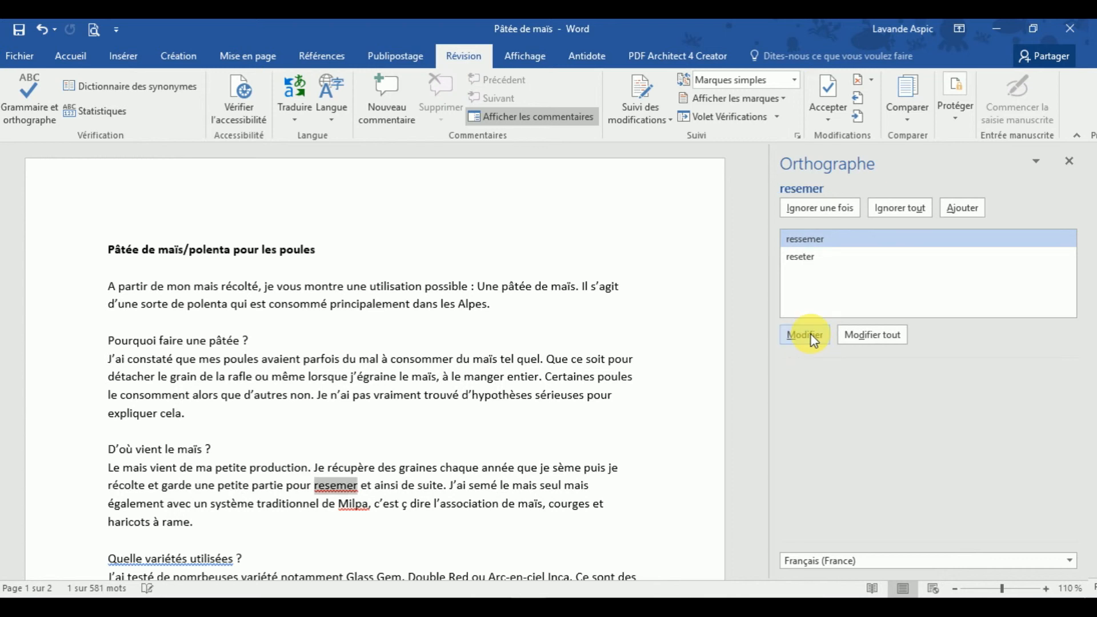
left_click(810, 335)
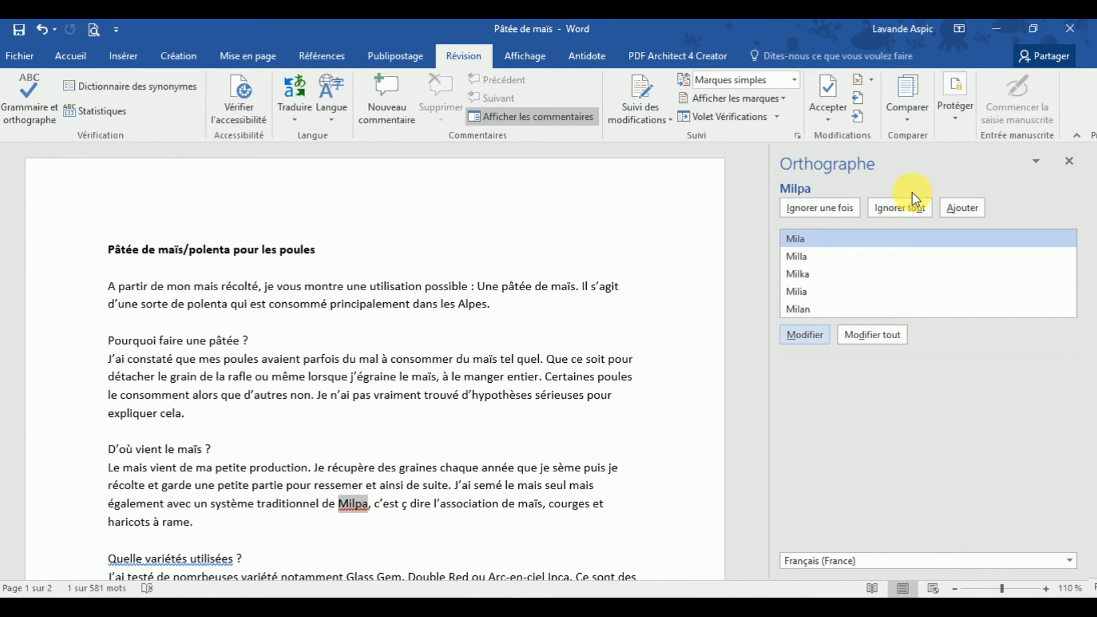
left_click(906, 207)
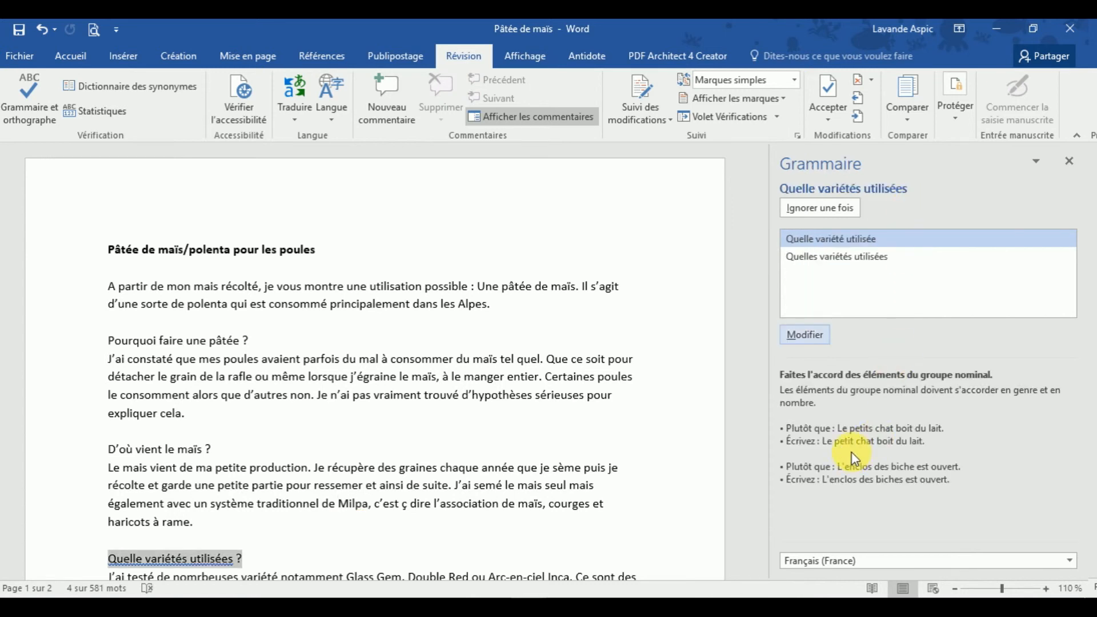
- Correct the heading to "Quelles variétés utilisées" and the wording in the sentence below it to "nombreuses variétés"
left_click(834, 281)
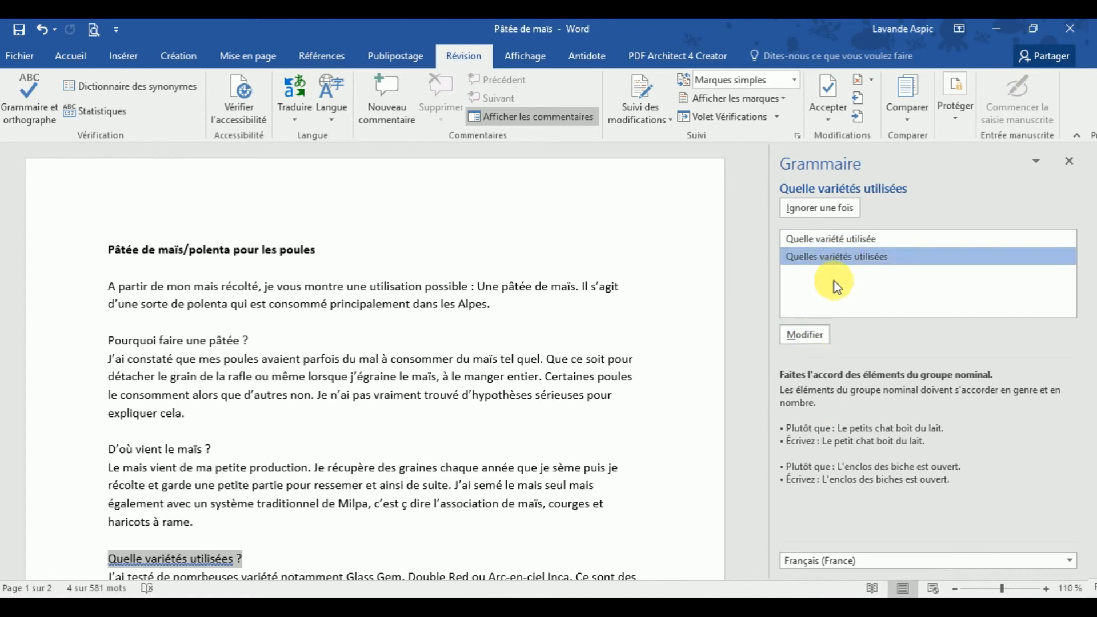
left_click(811, 337)
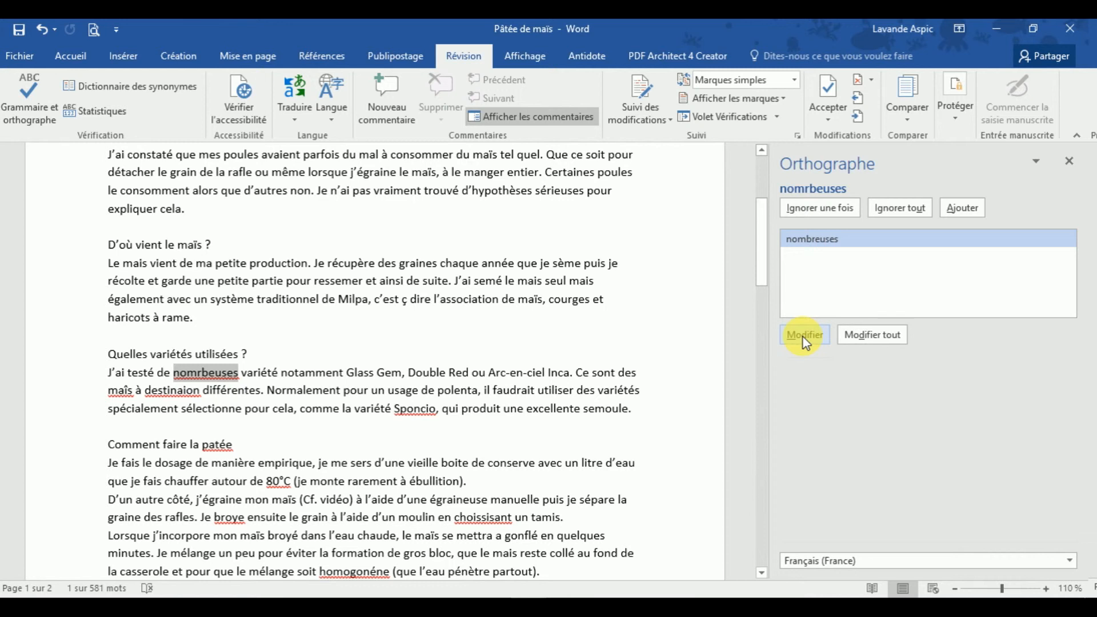
left_click(803, 336)
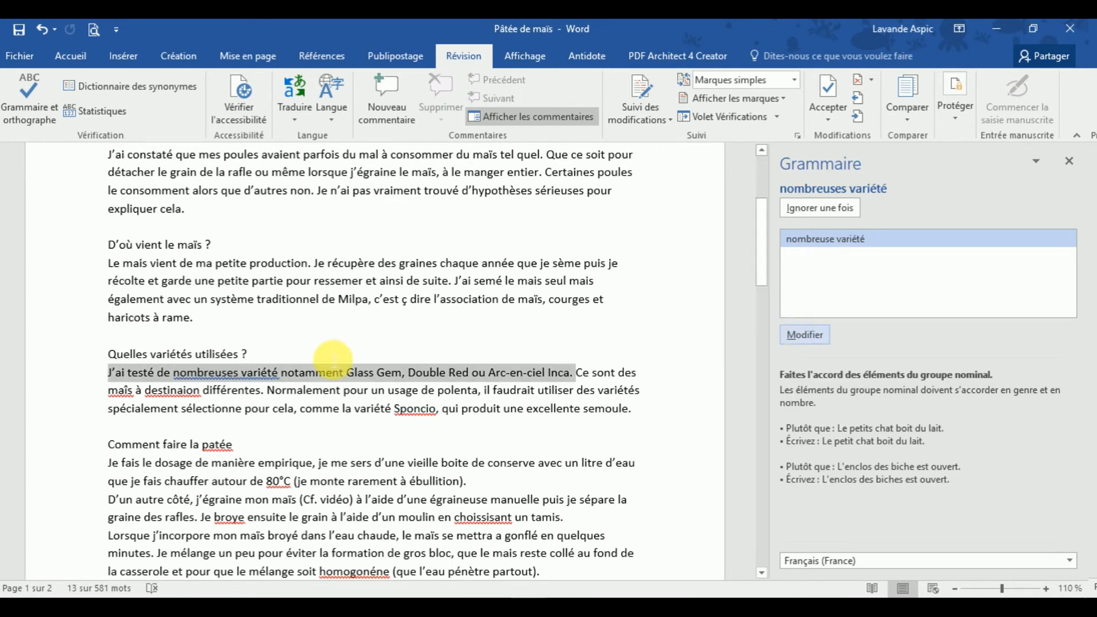
left_click(290, 381)
double_click(843, 244)
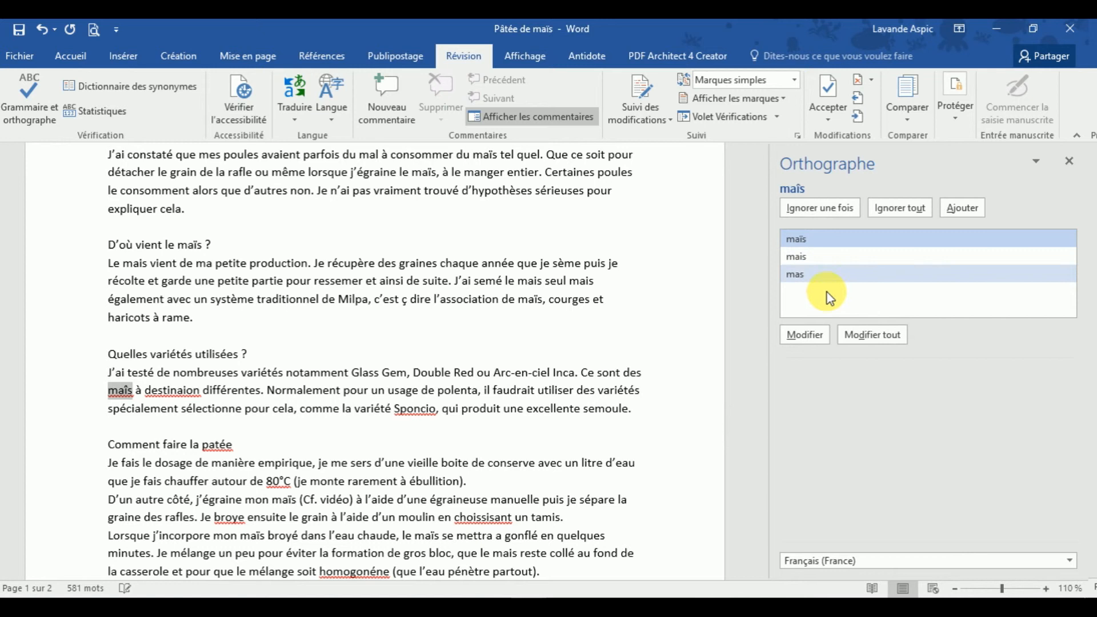
- Accept the spellings "maïs" and "destination" in the varieties paragraph, and ignore all occurrences of "Sponcio"
left_click(807, 341)
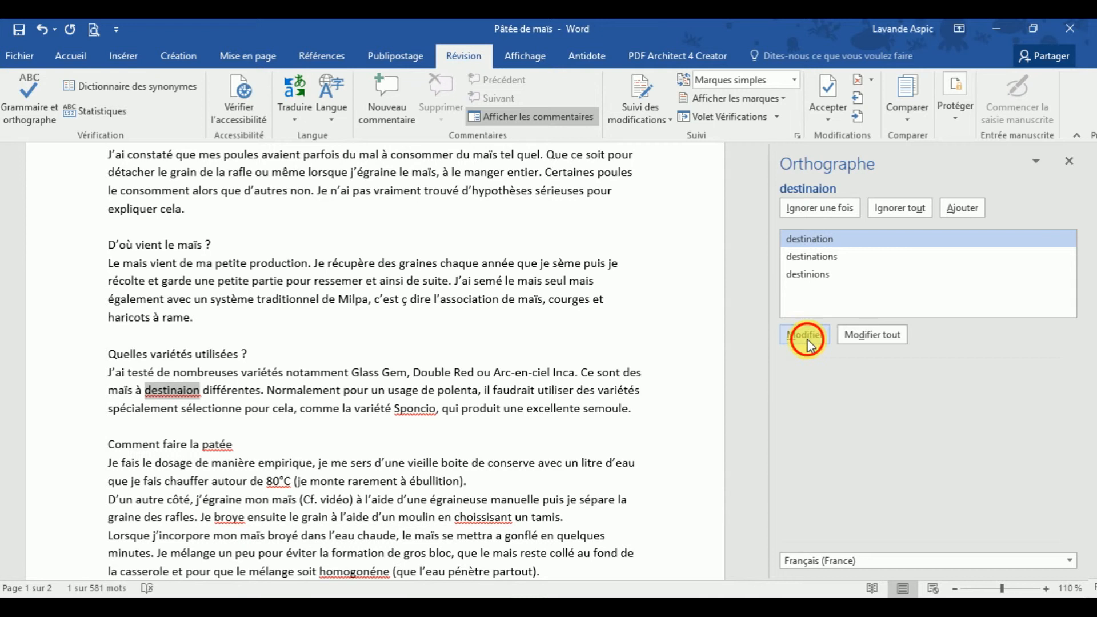
left_click(807, 341)
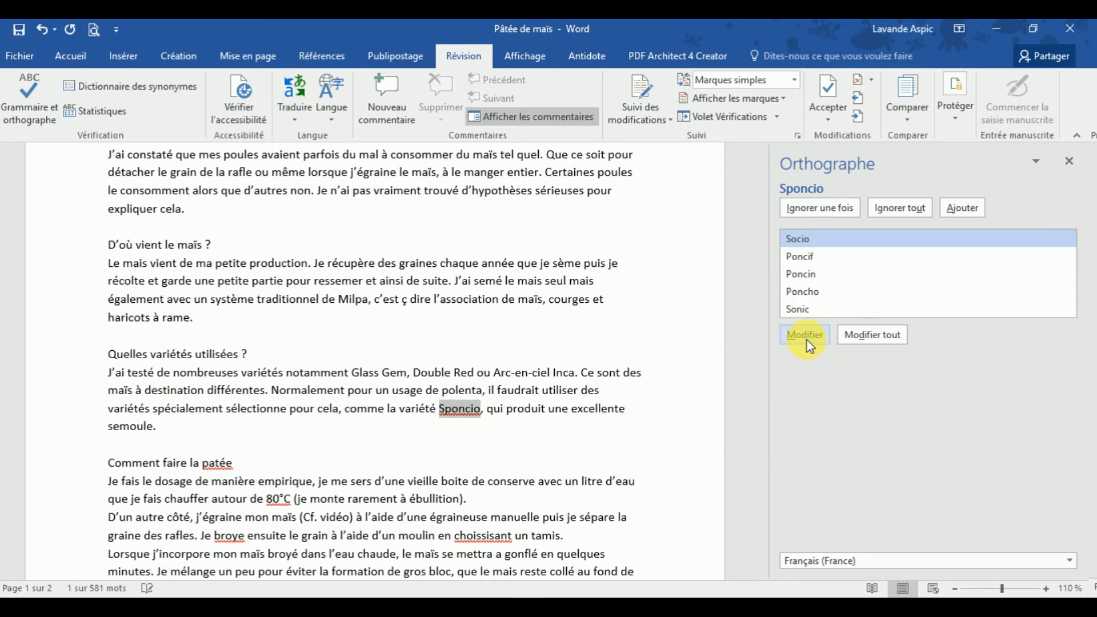
left_click(884, 207)
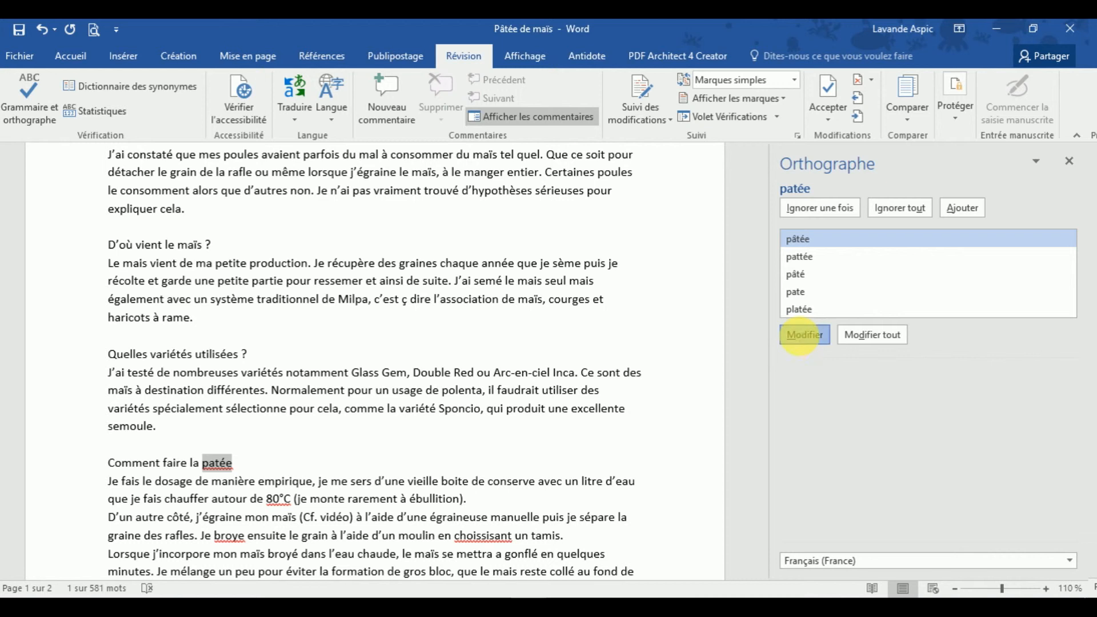
- Correct the last word of the "Comment faire la" heading to "pâtée" and ignore all occurrences of "80°C"
left_click(803, 336)
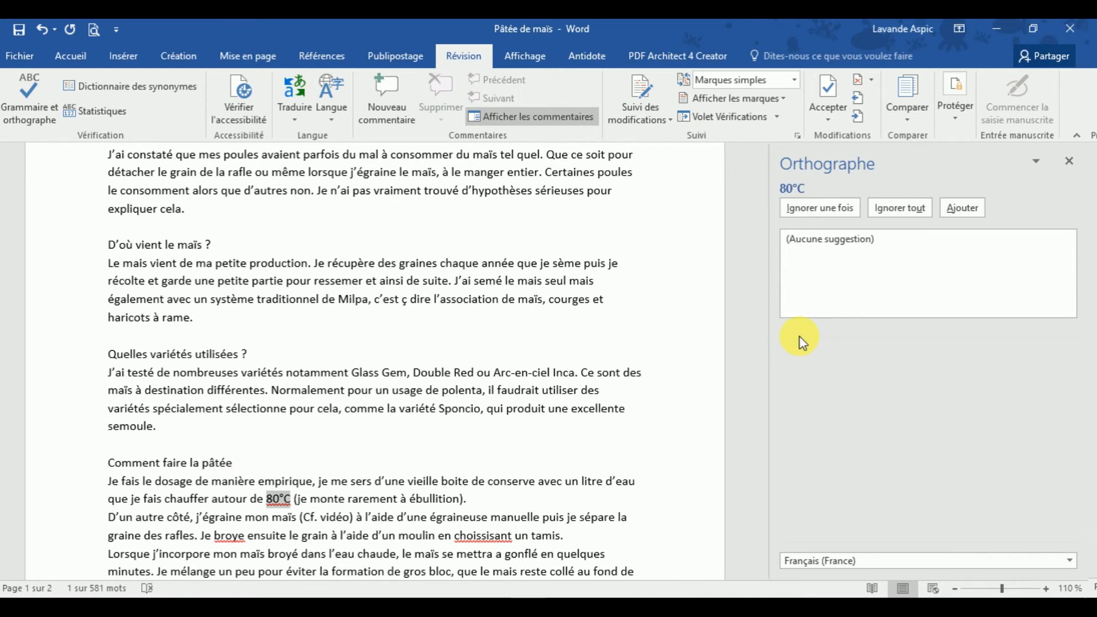
left_click(280, 499)
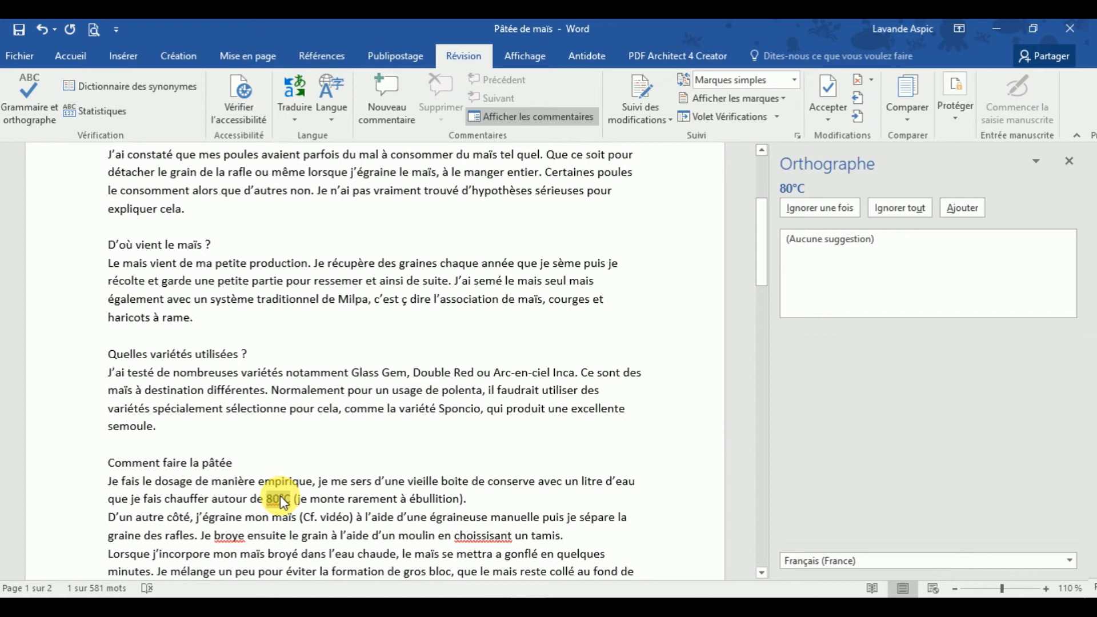
left_click(893, 207)
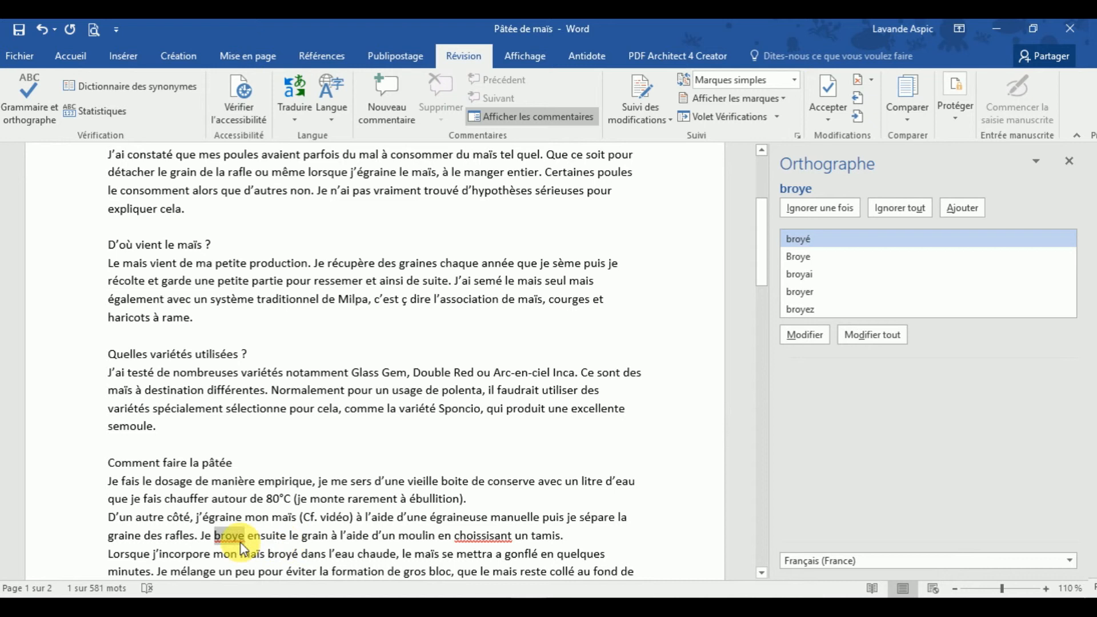
- Change the flagged verb to "broie" in the sentence about grinding the grain with a mill
left_click(232, 535)
key("BackSpace")
type("i")
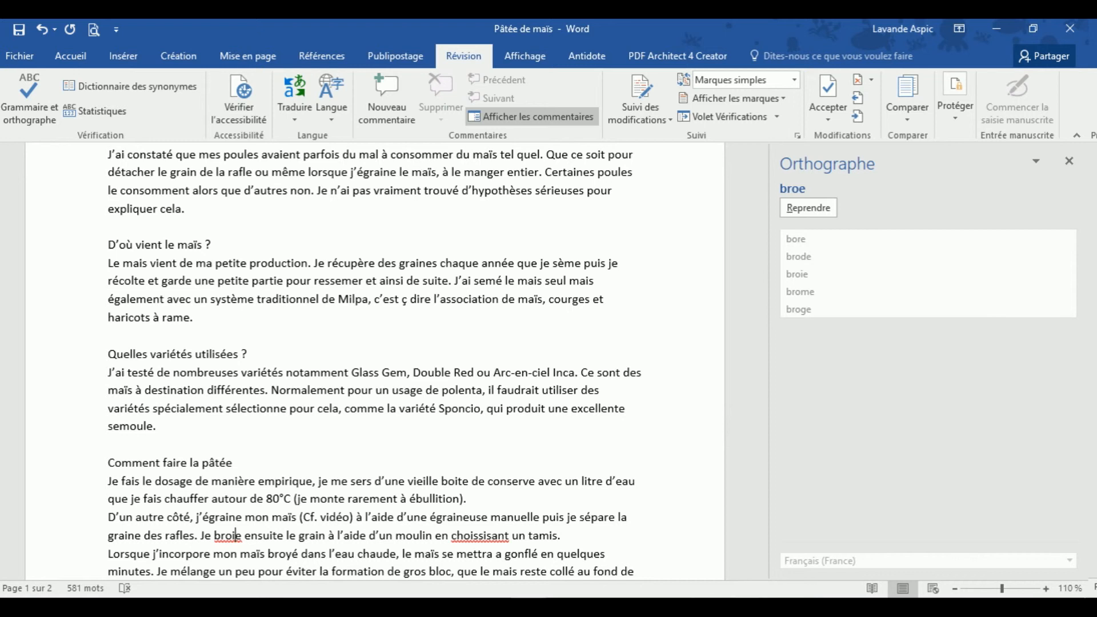
- Switch to the Antidote dictionaries, look up the conjugation of "broyer", and return to the Word document
key("alt+Tab")
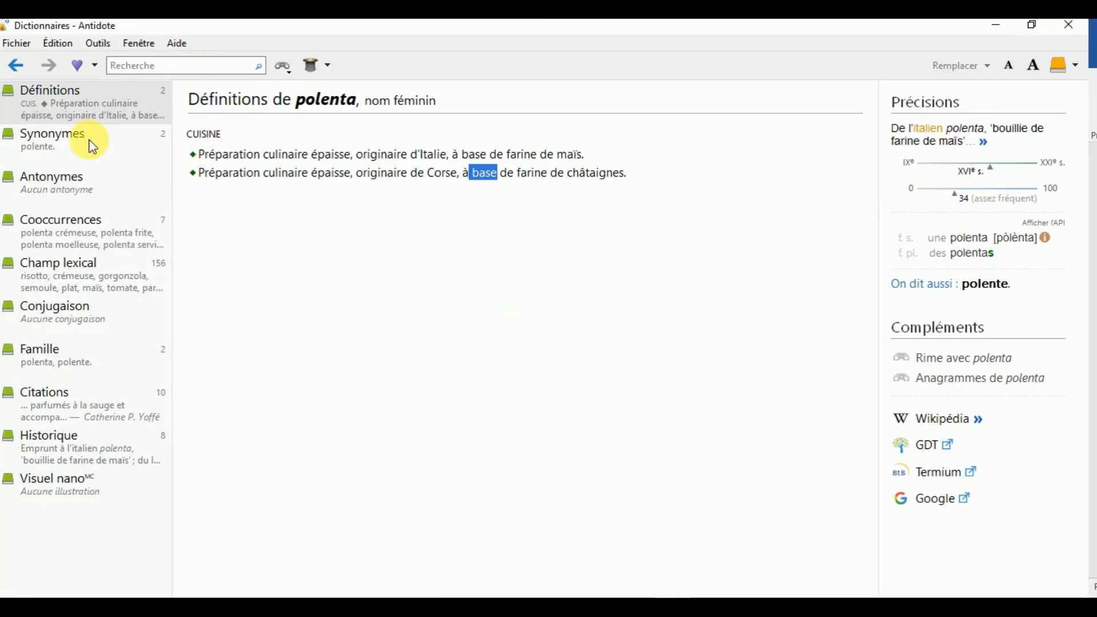
left_click(148, 75)
type("broyer")
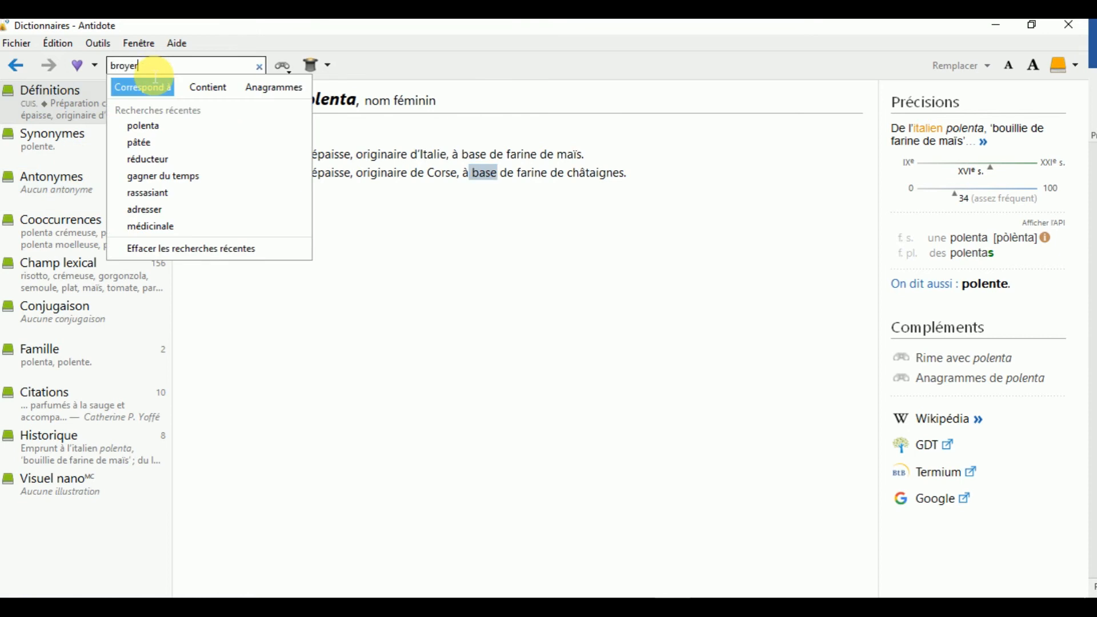
key("Return")
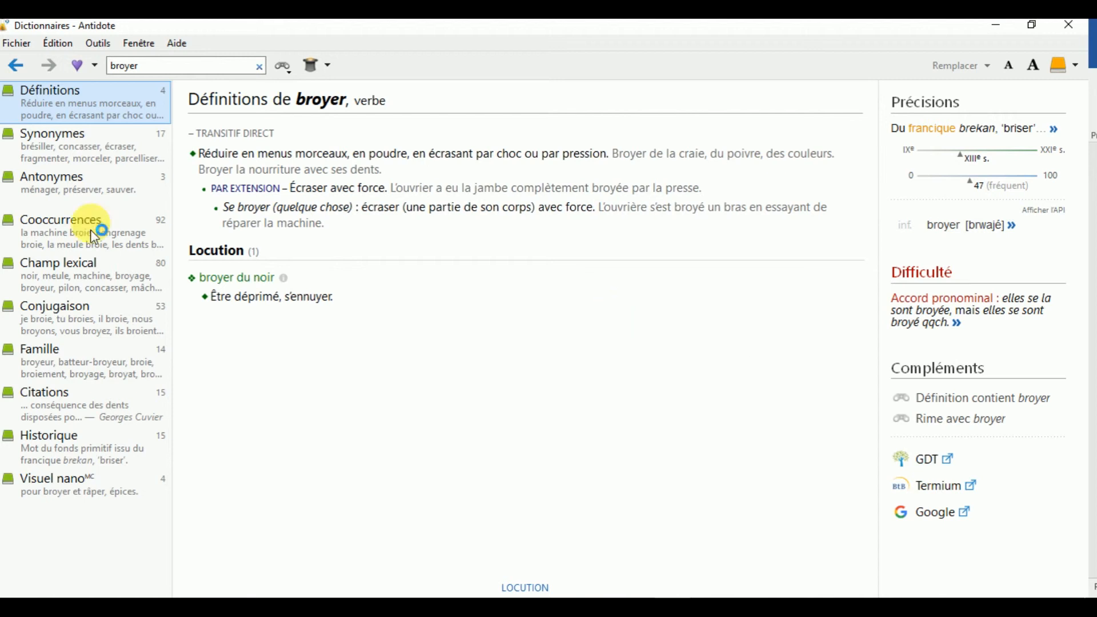
left_click(100, 330)
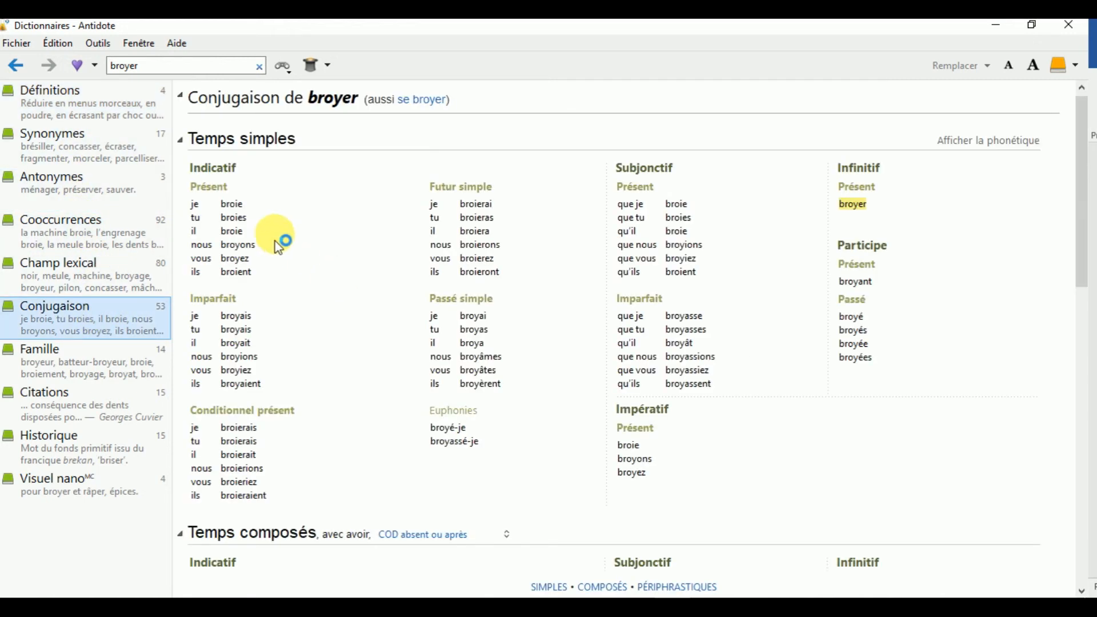
left_click(997, 26)
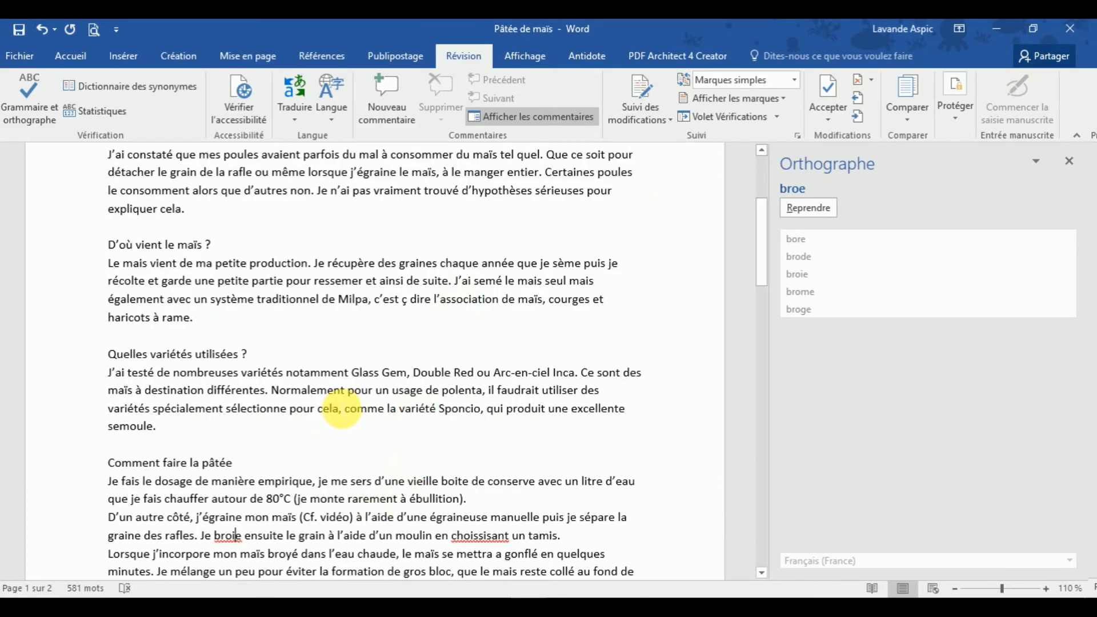
- Resume the spelling check and accept the corrections "choisissant", "homogène" and "fréquence"
left_click(807, 207)
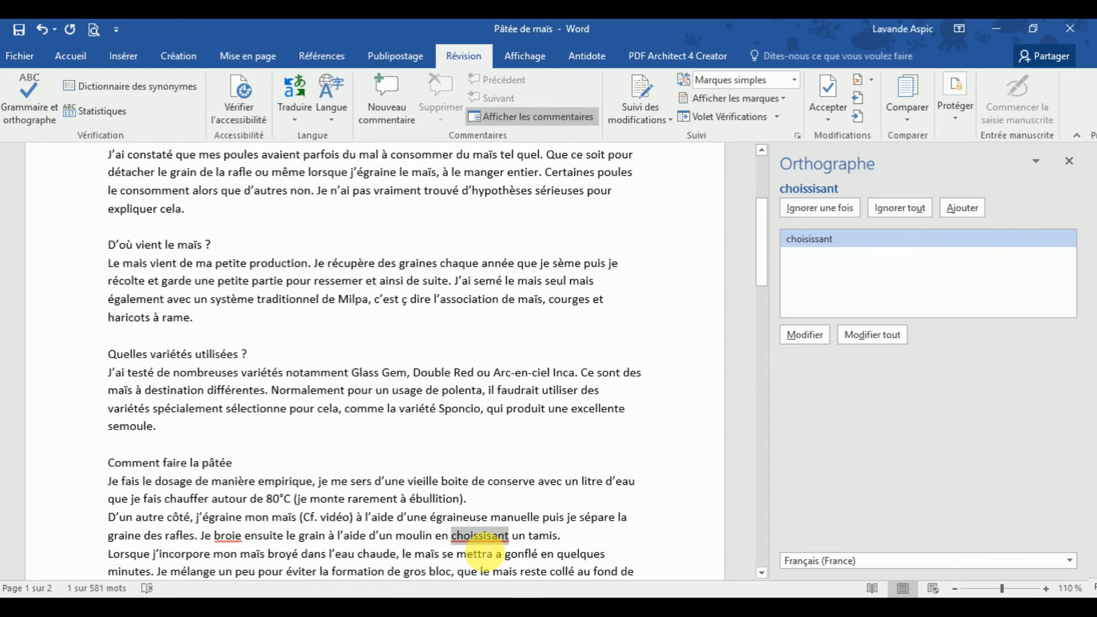
scroll(240, 503, "down", 1)
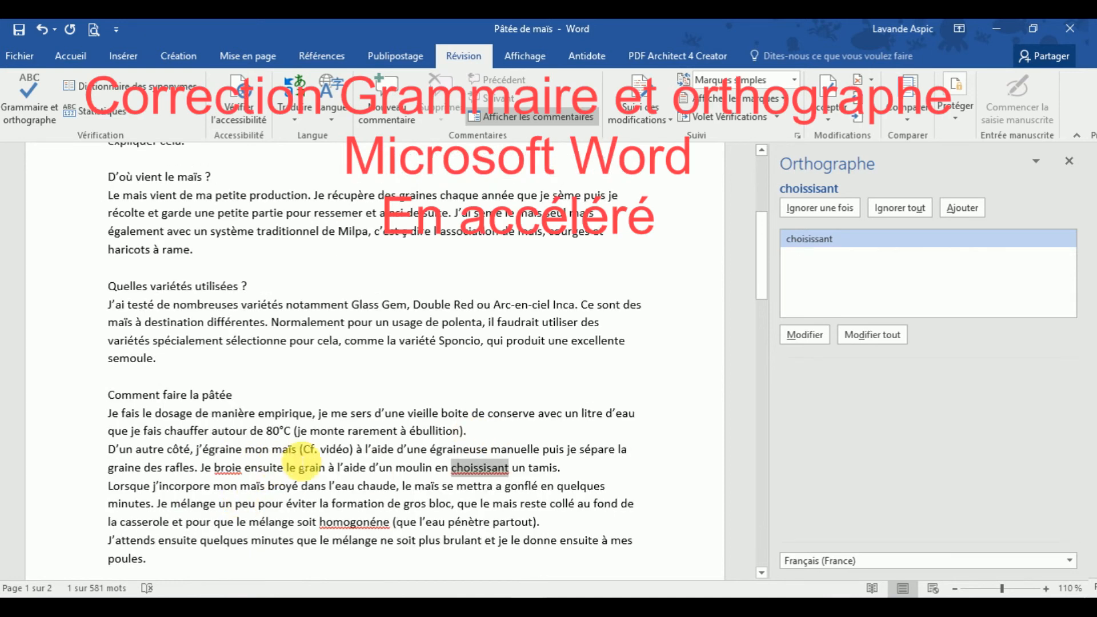
left_click(240, 469)
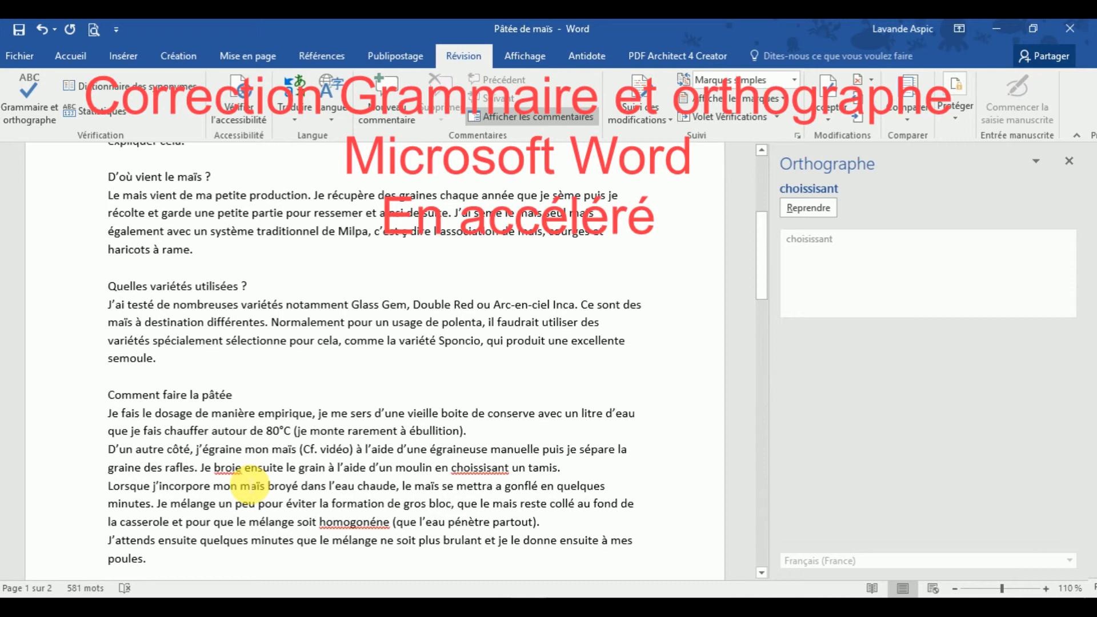
left_click(807, 208)
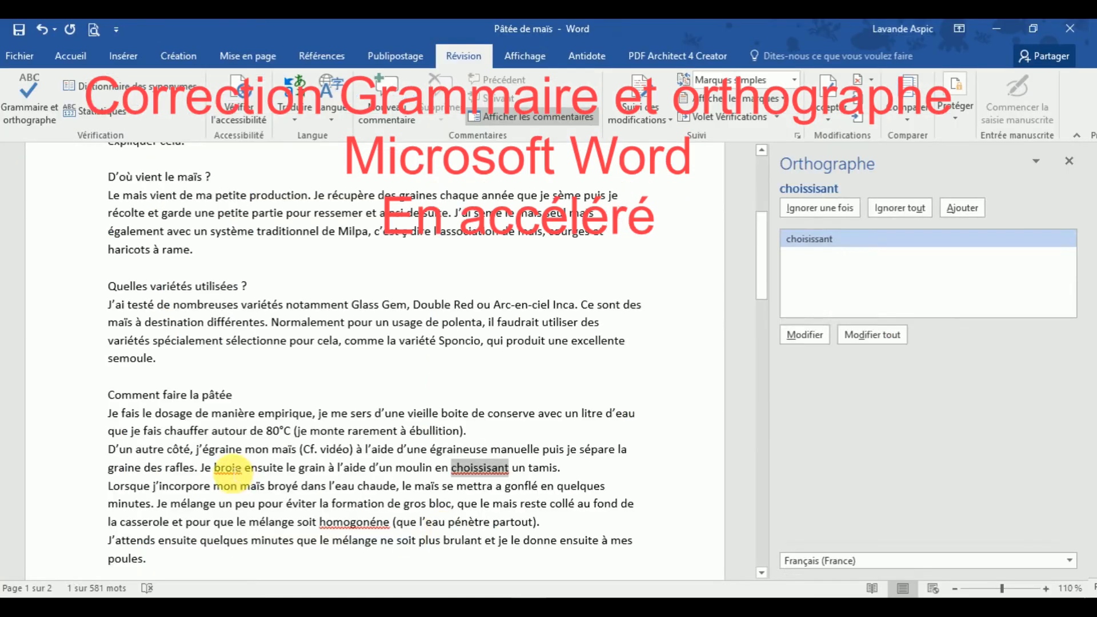
left_click(228, 469)
left_click(807, 207)
left_click(801, 335)
left_click(802, 337)
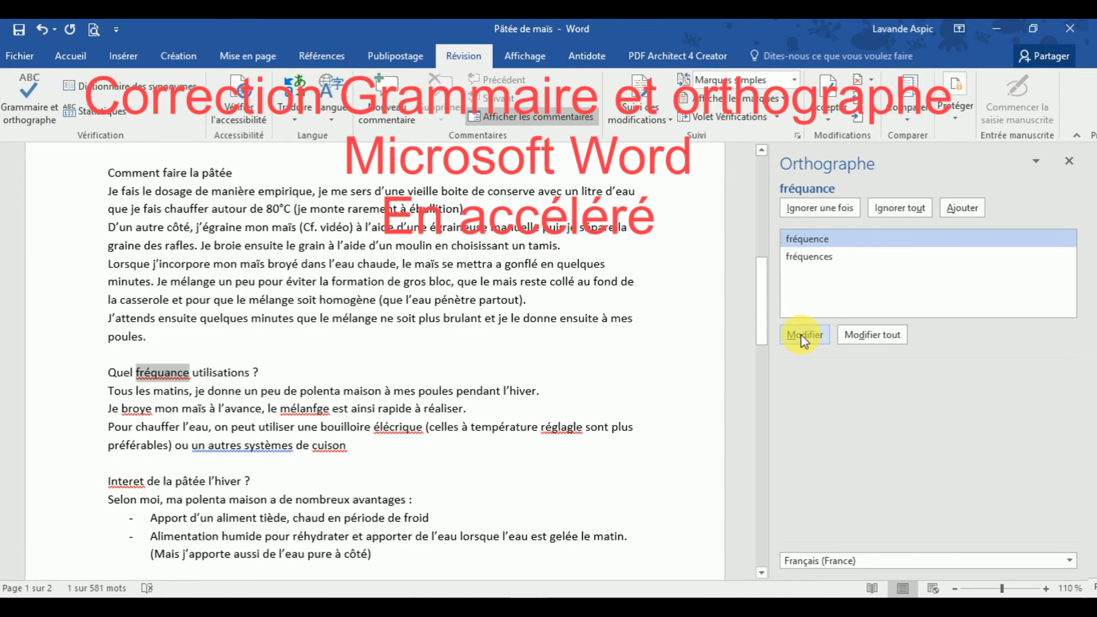
left_click(802, 337)
- Change the verb before "mon maïs à l'avance" to "broie" and resume the spelling check
left_click(144, 407)
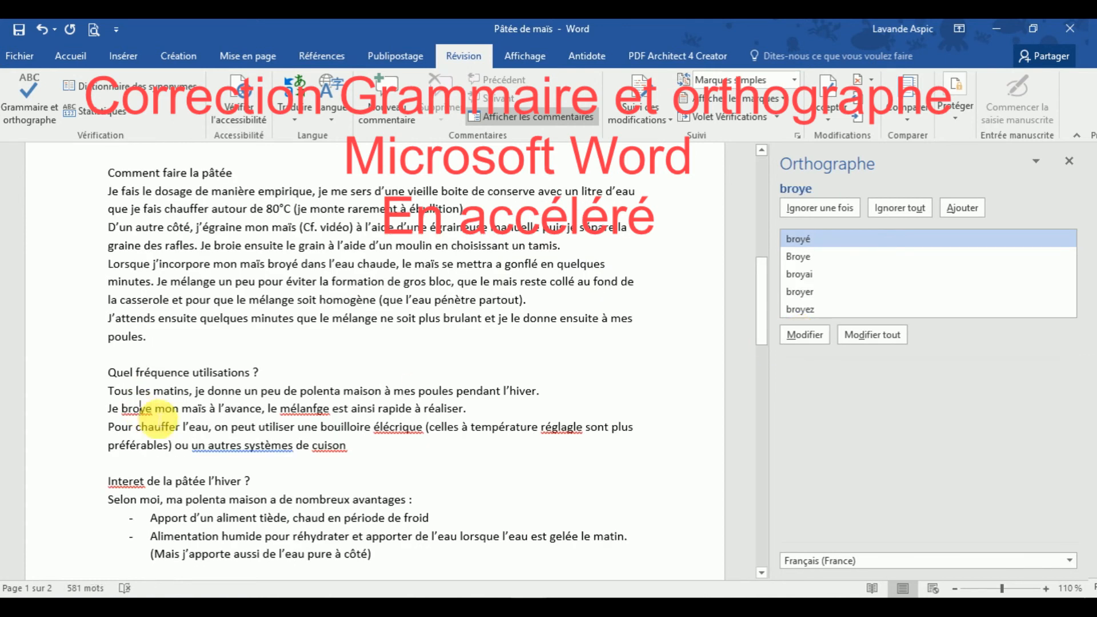
key("Delete")
type("i")
left_click(807, 207)
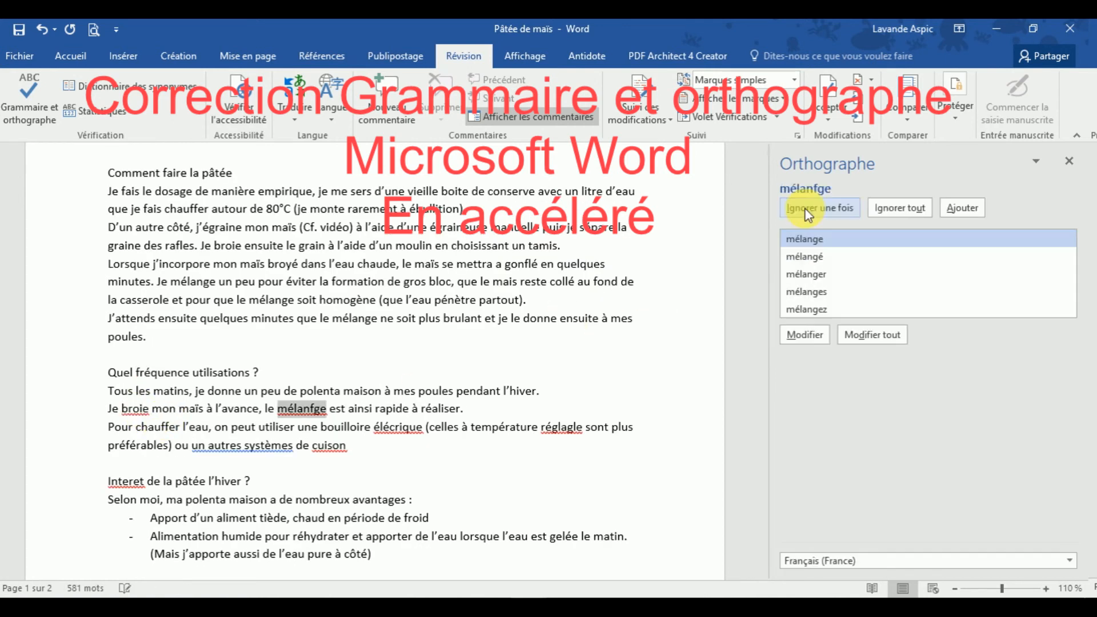
- Accept the spellings "mélange", "électrique" and "réglage" in the paragraph on frequency of use
left_click(804, 334)
left_click(804, 335)
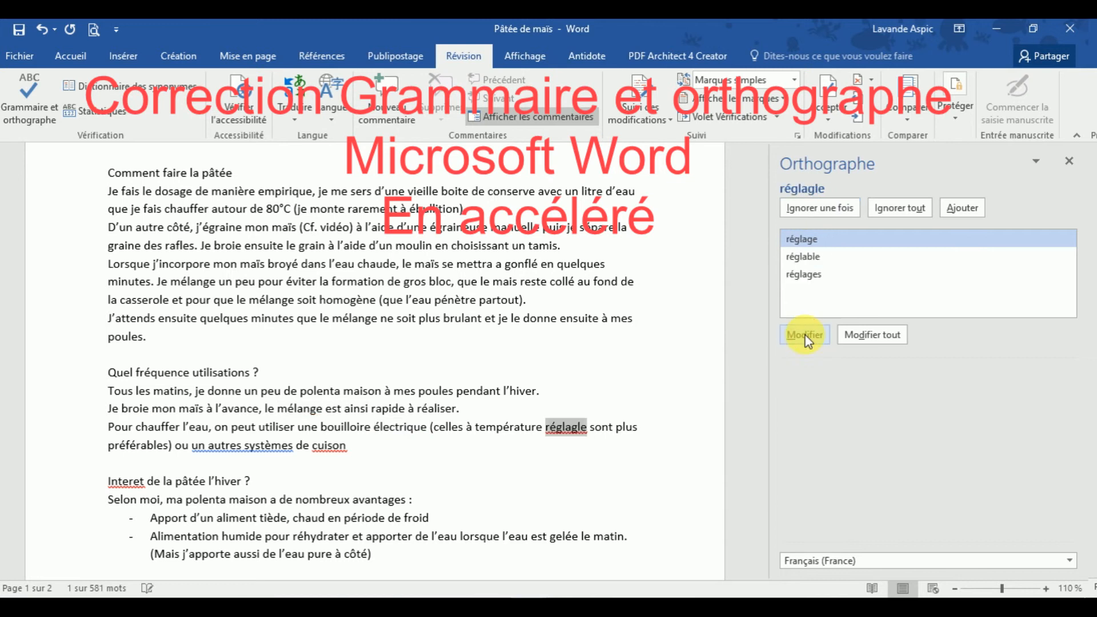
left_click(804, 334)
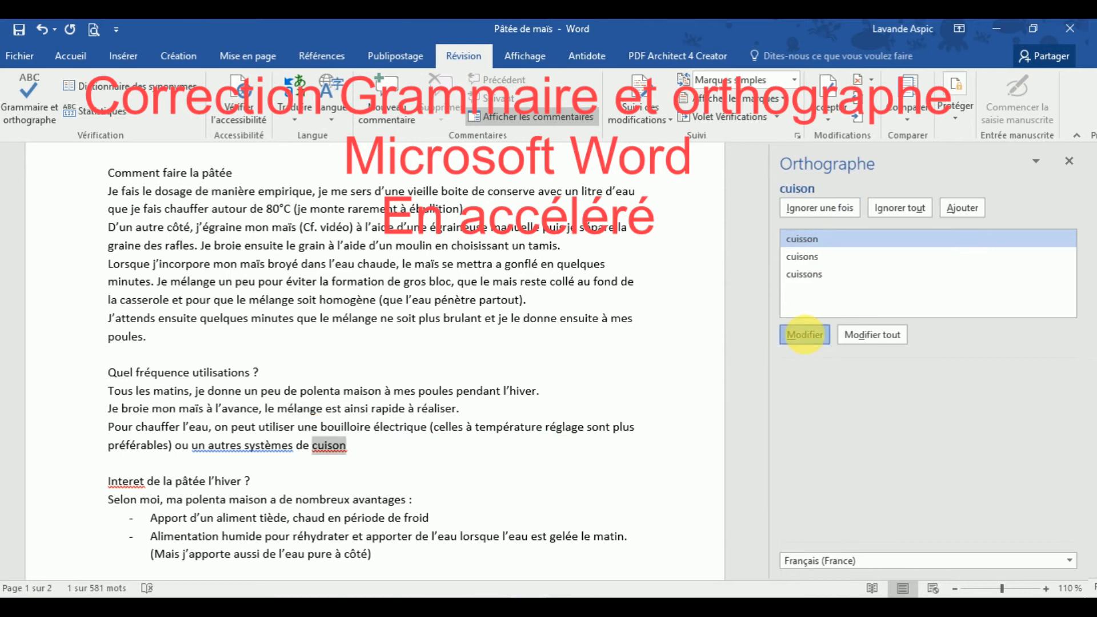
- Accept the corrections "cuisson", "un autre système" and "Intérêt" proposed by the checker
left_click(804, 335)
left_click(804, 335)
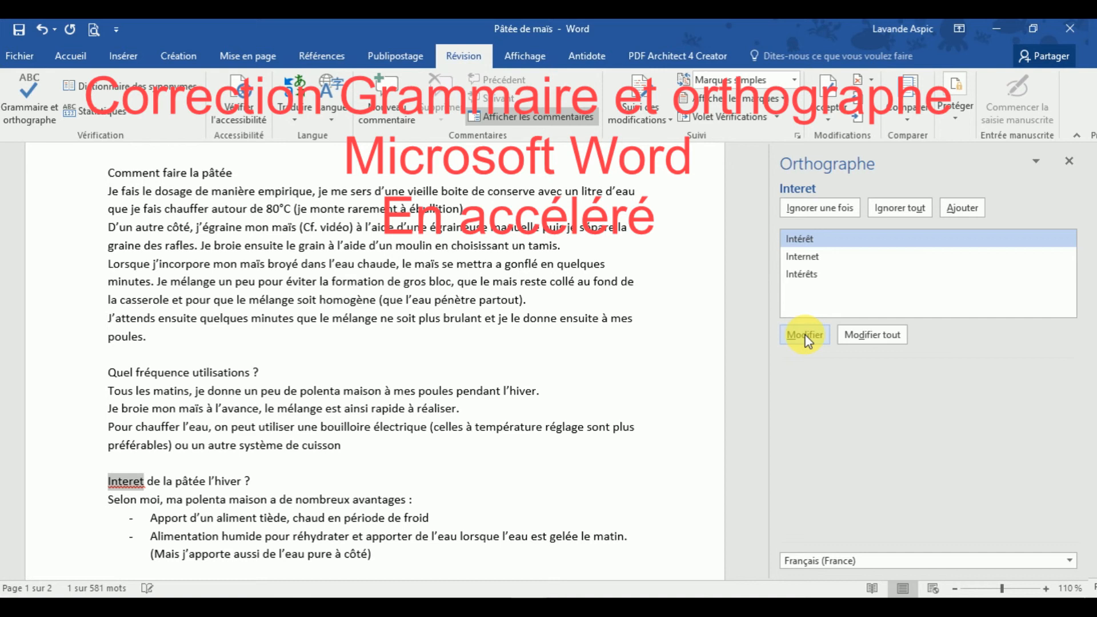
left_click(804, 335)
left_click(804, 335)
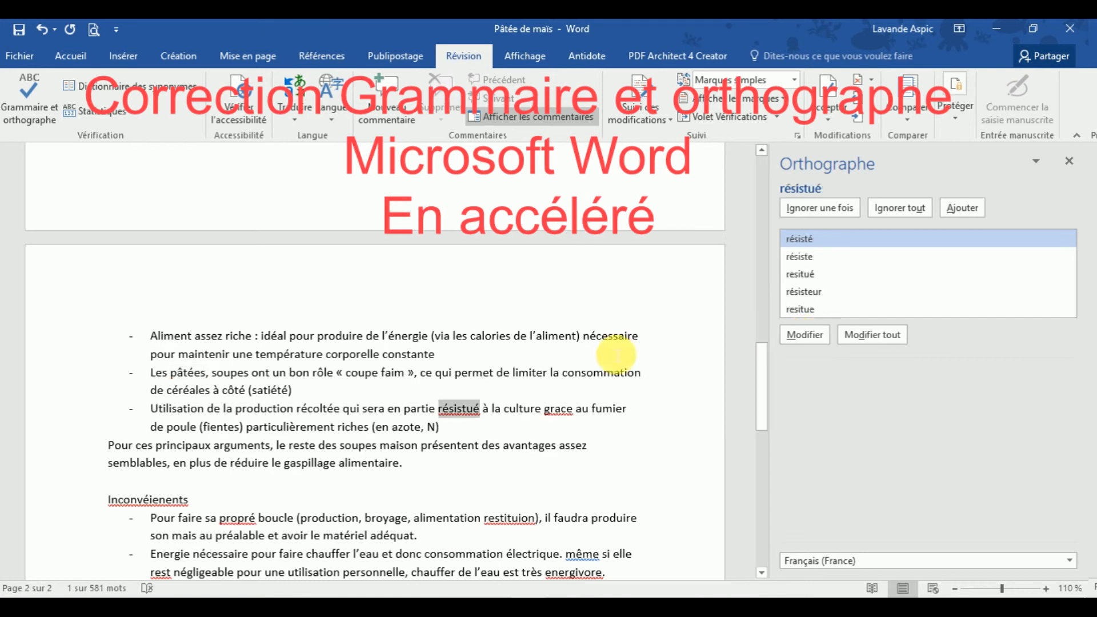
- Replace the misspelled "résistué" before "à la culture" with "restituée" and resume the spelling check
left_click_drag(462, 416, 482, 417)
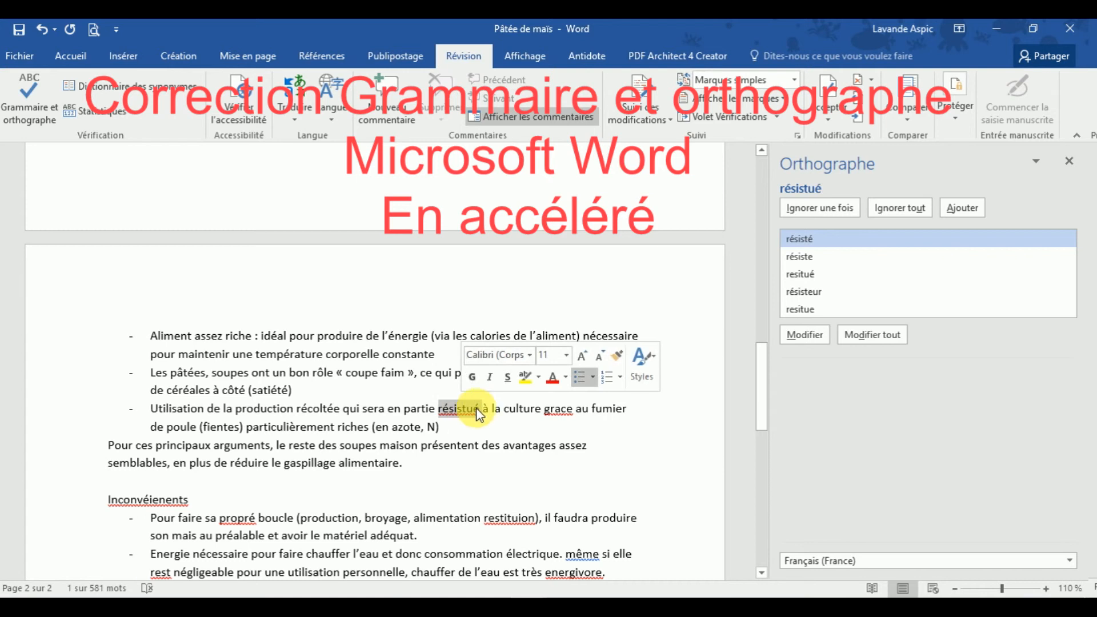
type("restituée")
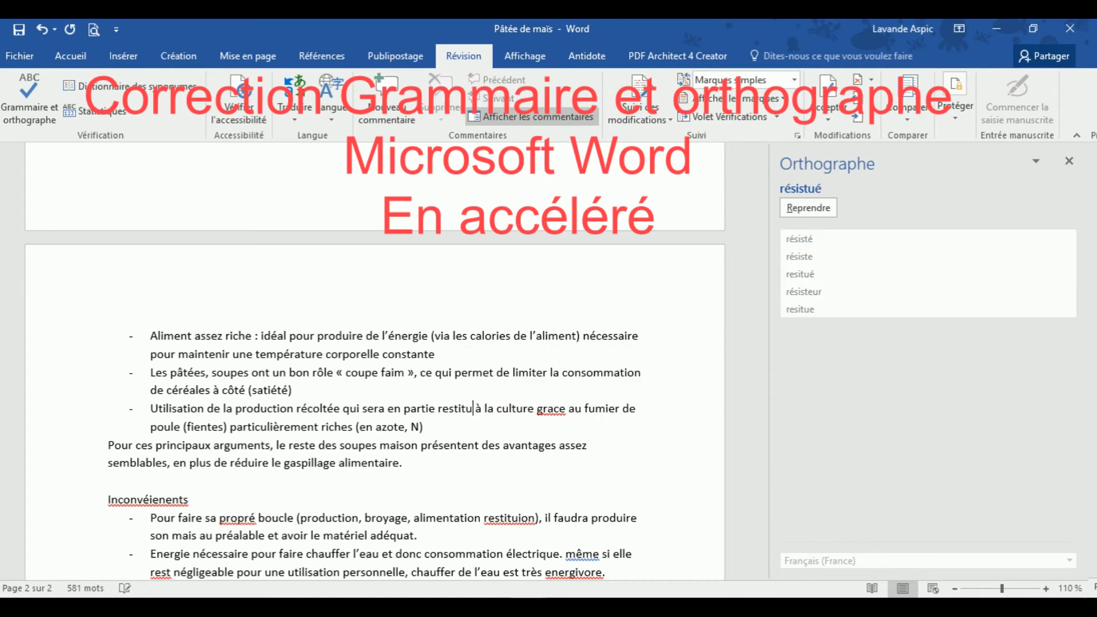
left_click(807, 207)
- Accept the spellings "grâce", "Inconvénients", "propre" and "restitution"
left_click(802, 334)
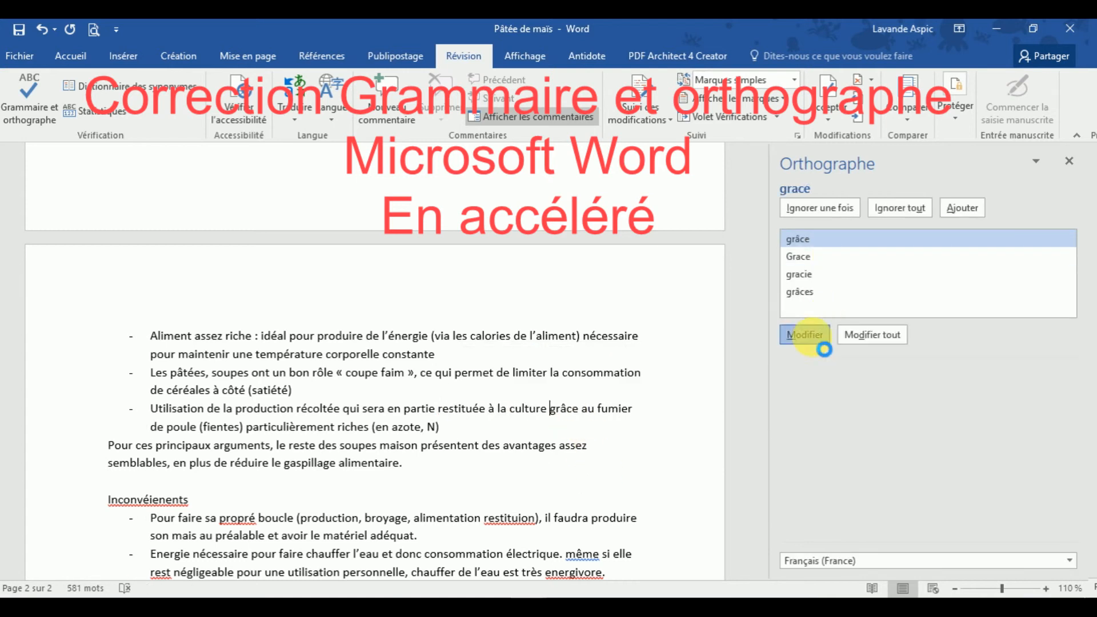
left_click(805, 334)
left_click(807, 337)
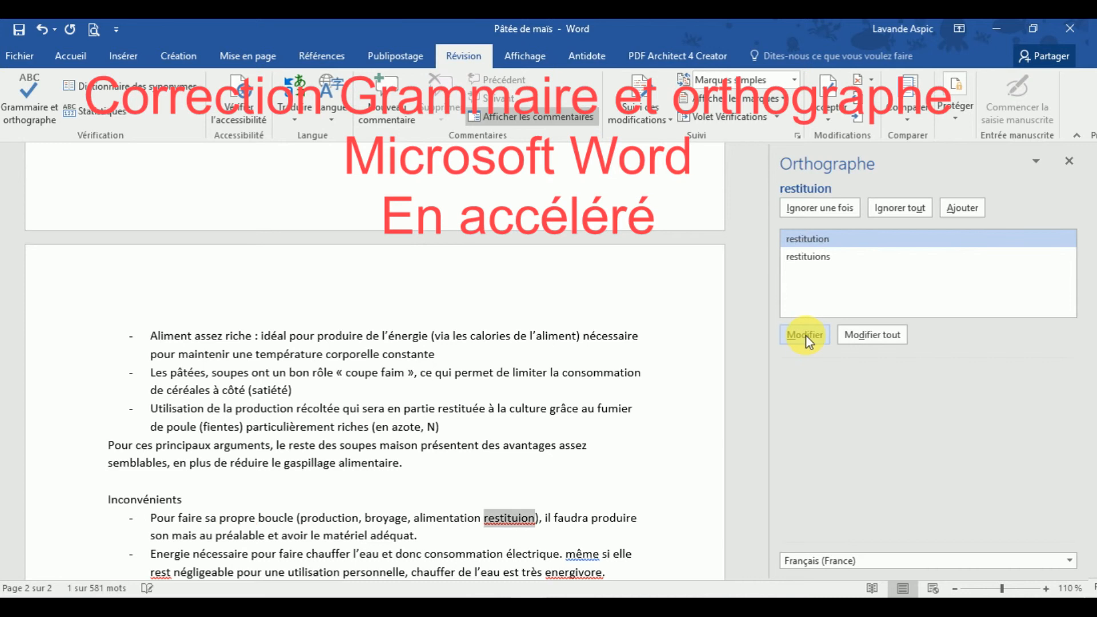
left_click(807, 337)
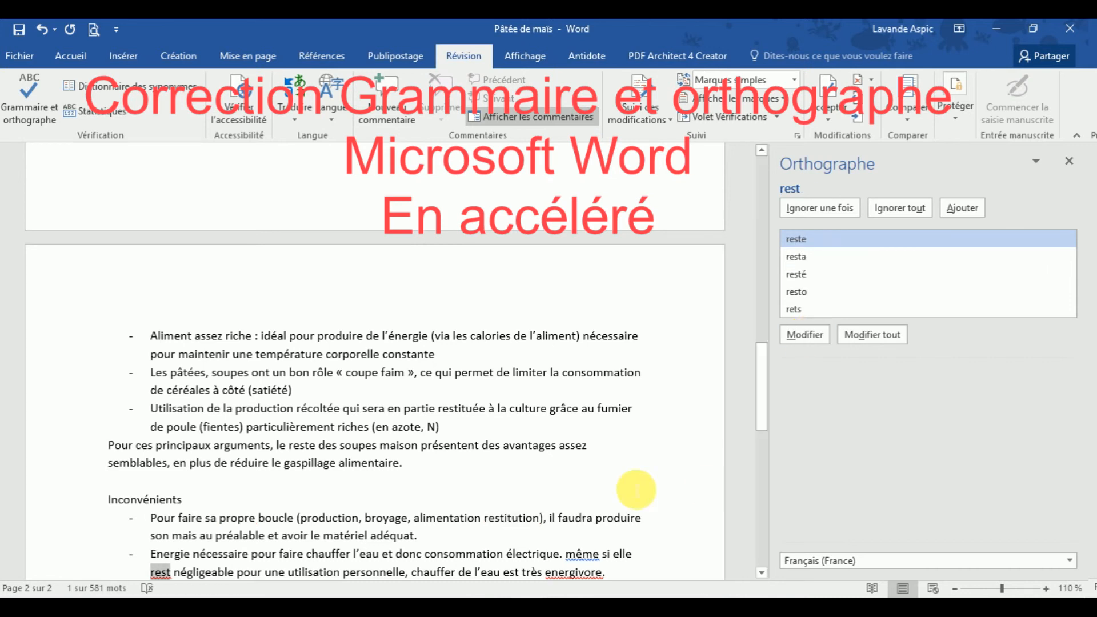
- Correct "rest" to "reste" directly in the last bullet of the text and resume the spelling check
scroll(704, 485, "down", 3)
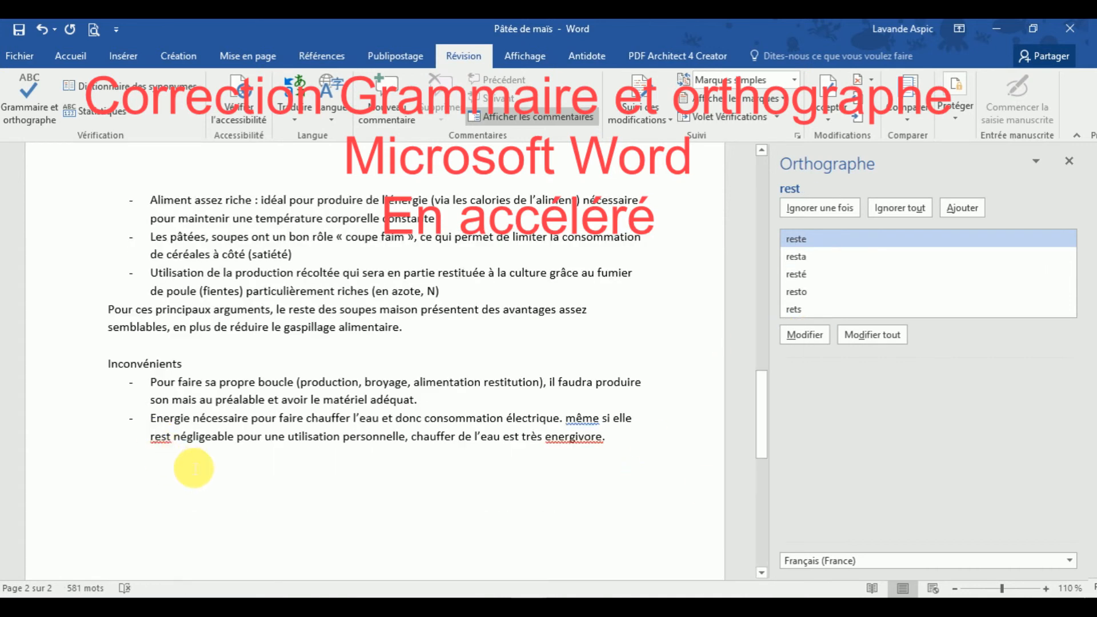
left_click(168, 448)
type("e")
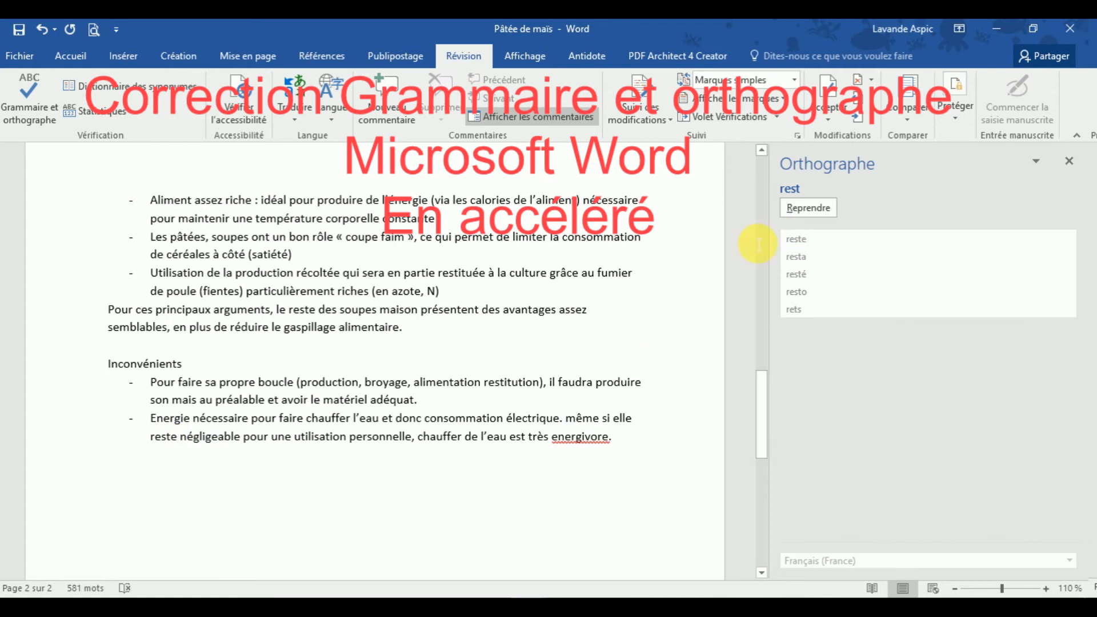
left_click(808, 208)
- Accept "énergivore" and the capitalised "Même" in the last bullet, and finish the spelling check
left_click(789, 342)
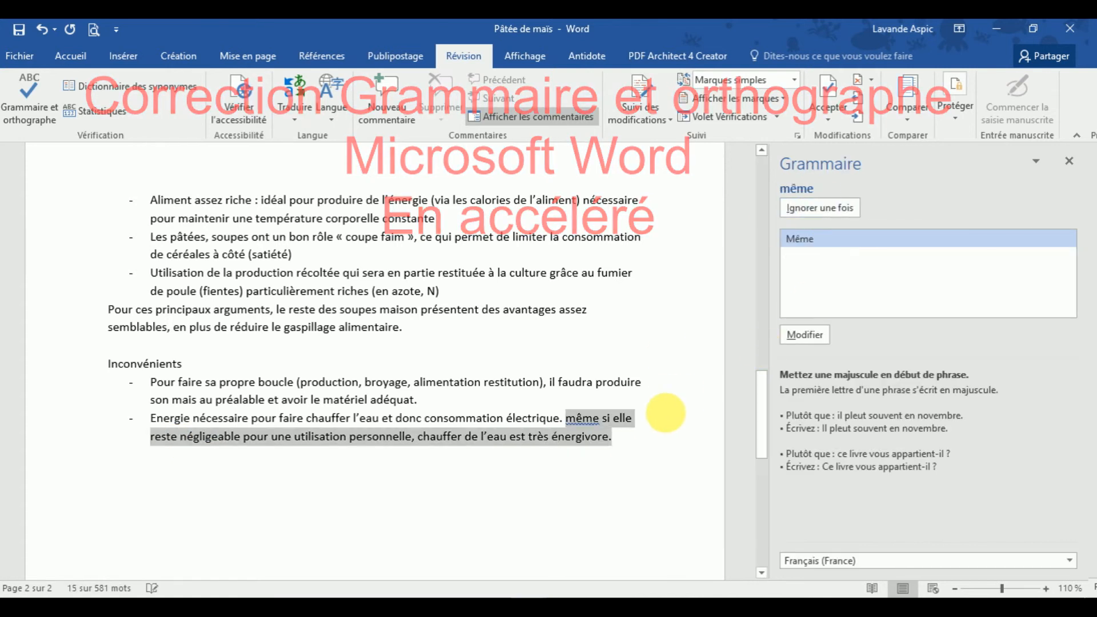
left_click(796, 339)
left_click(547, 358)
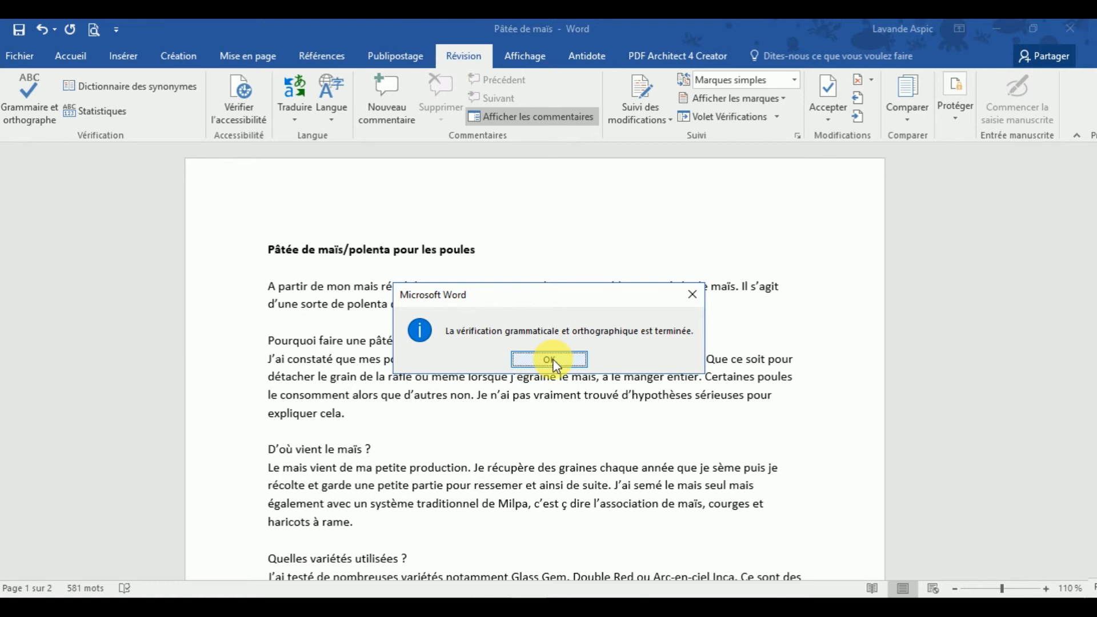
left_click(550, 359)
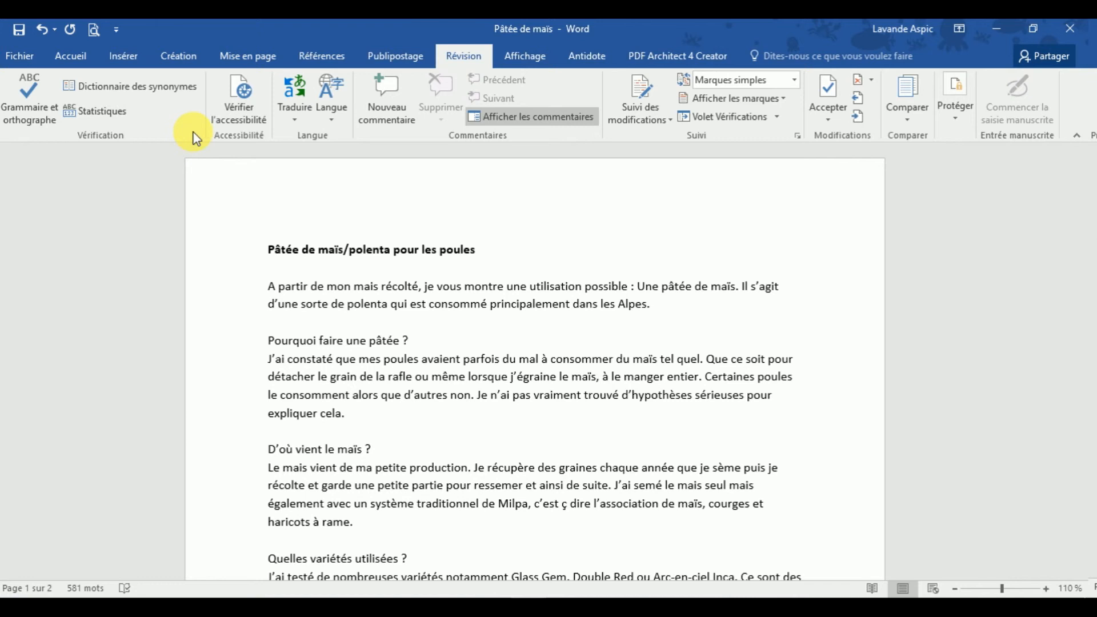
- Select the whole document, send it to the Antidote corrector and maximise the corrector window
key("ctrl+a")
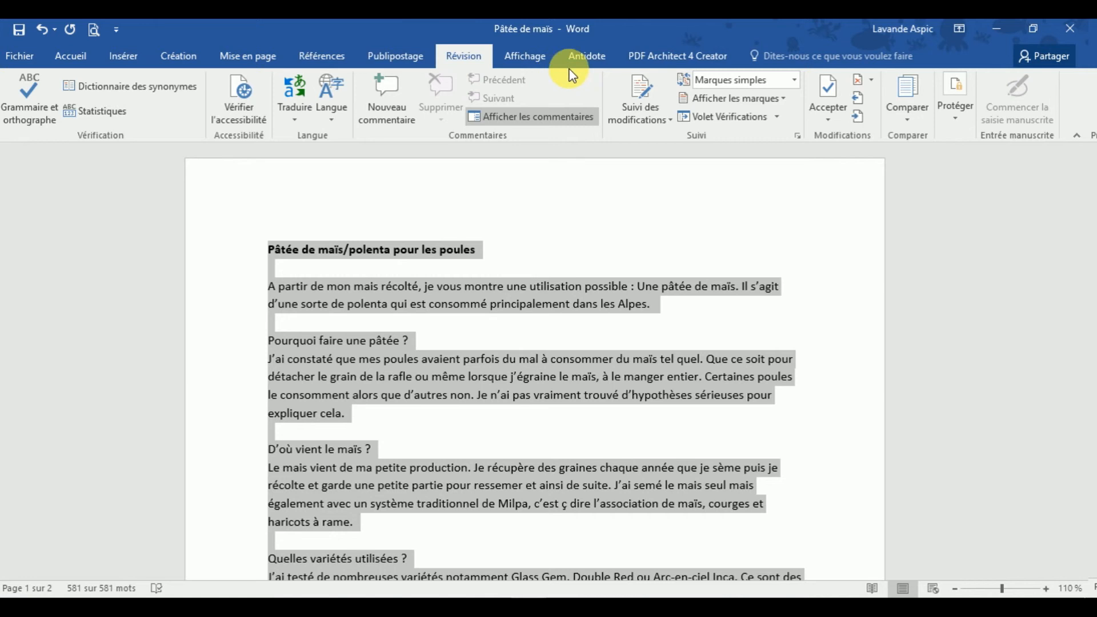
left_click(588, 57)
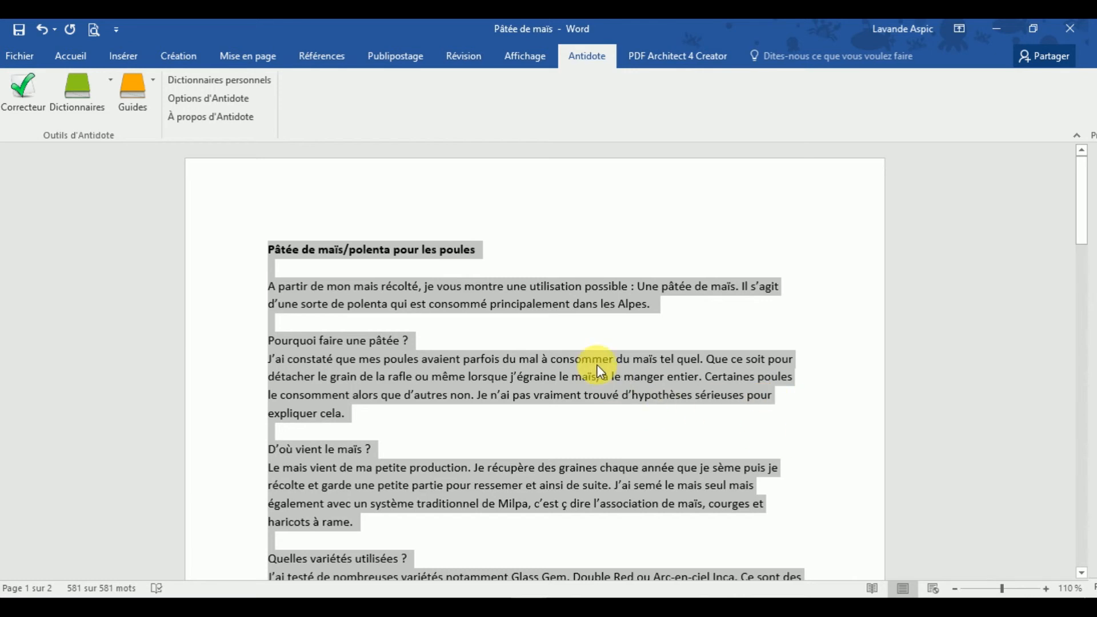
left_click(16, 110)
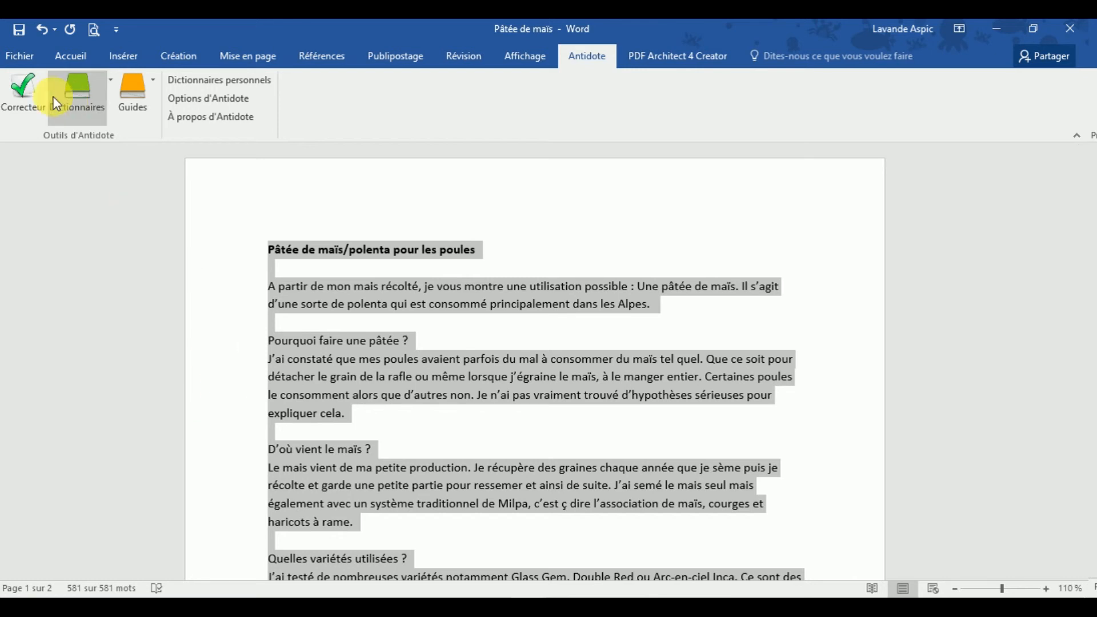
left_click(24, 94)
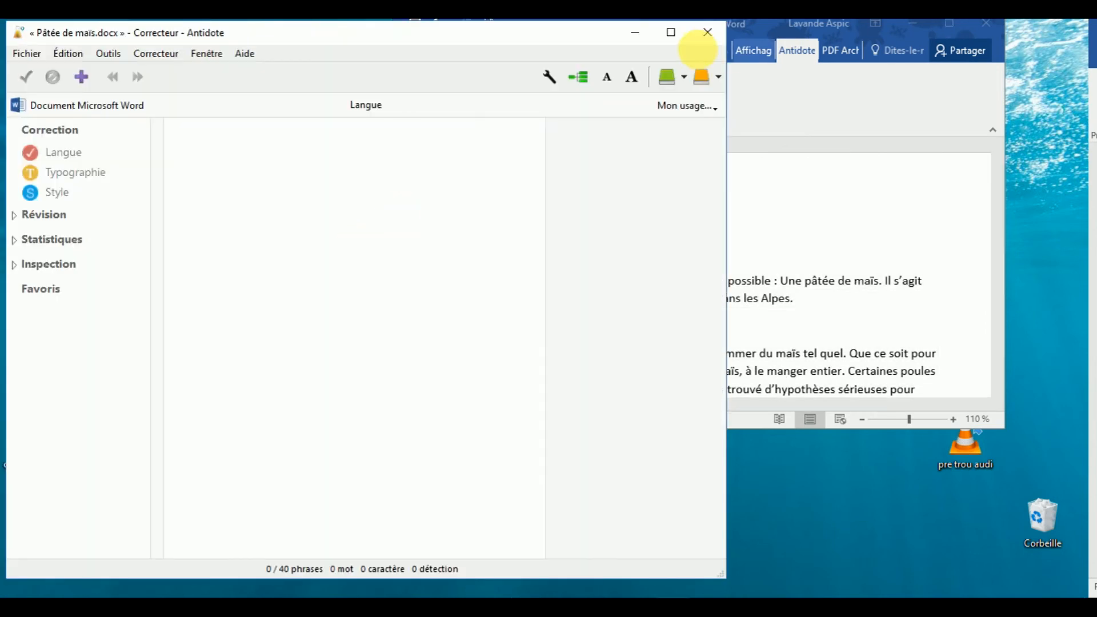
left_click(674, 36)
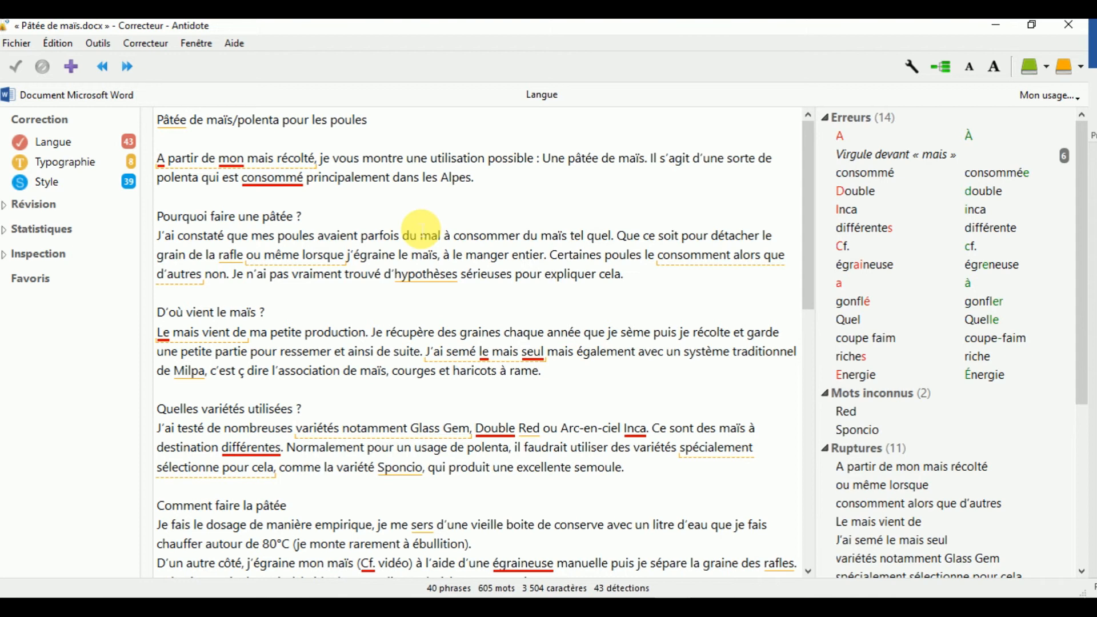
- Check the alert on "Pâtée" in the title and accept the accented capital "À" at the start of the first sentence
mouse_move(173, 124)
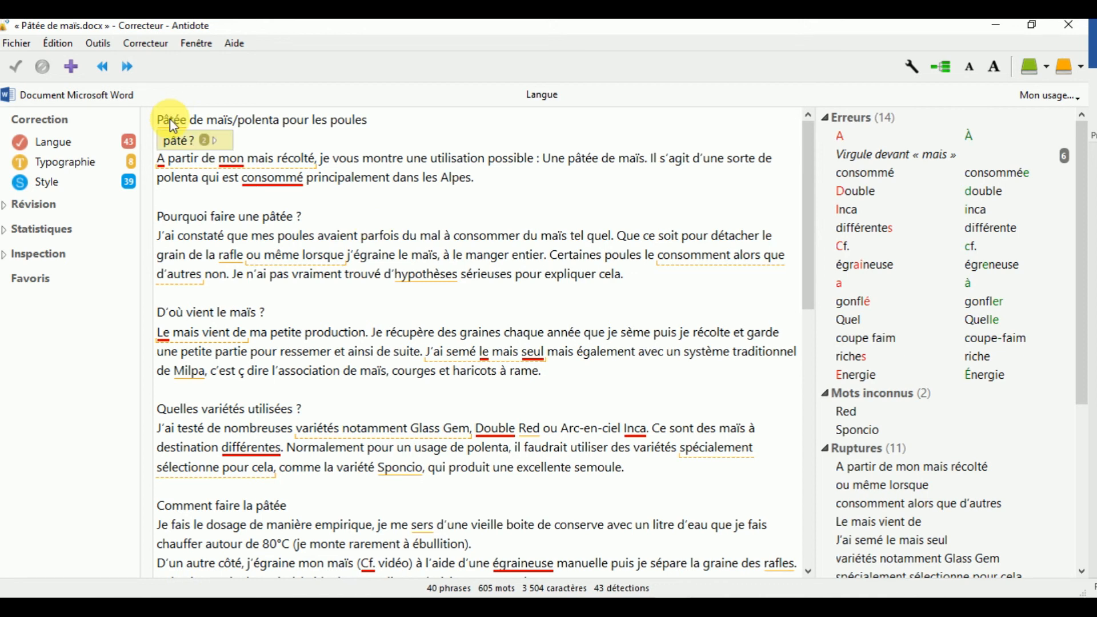
left_click(173, 124)
mouse_move(184, 156)
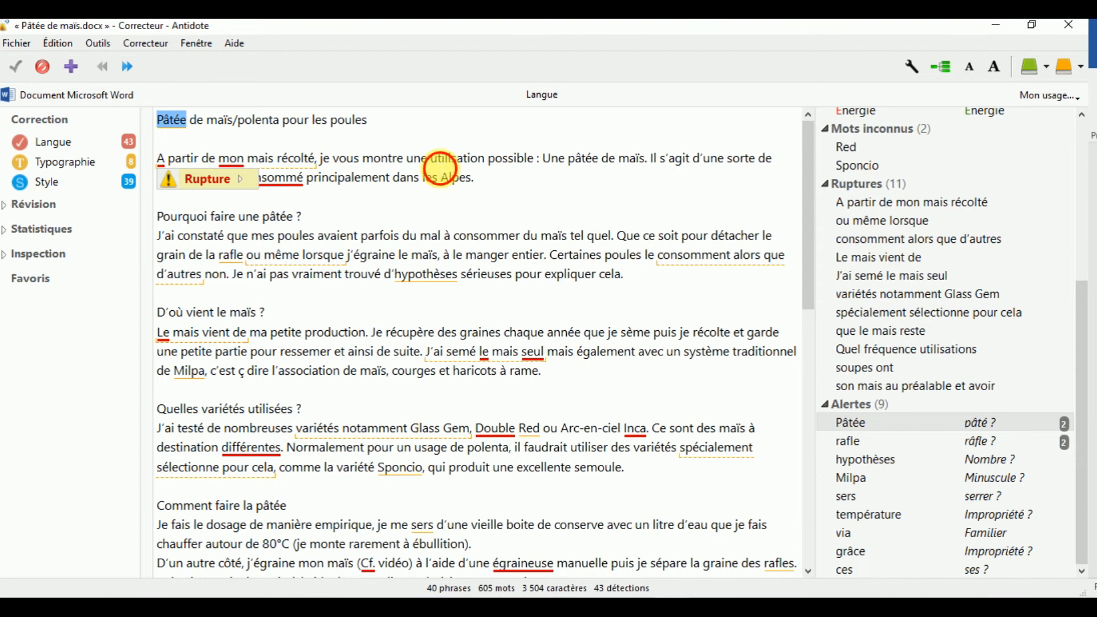
left_click(432, 165)
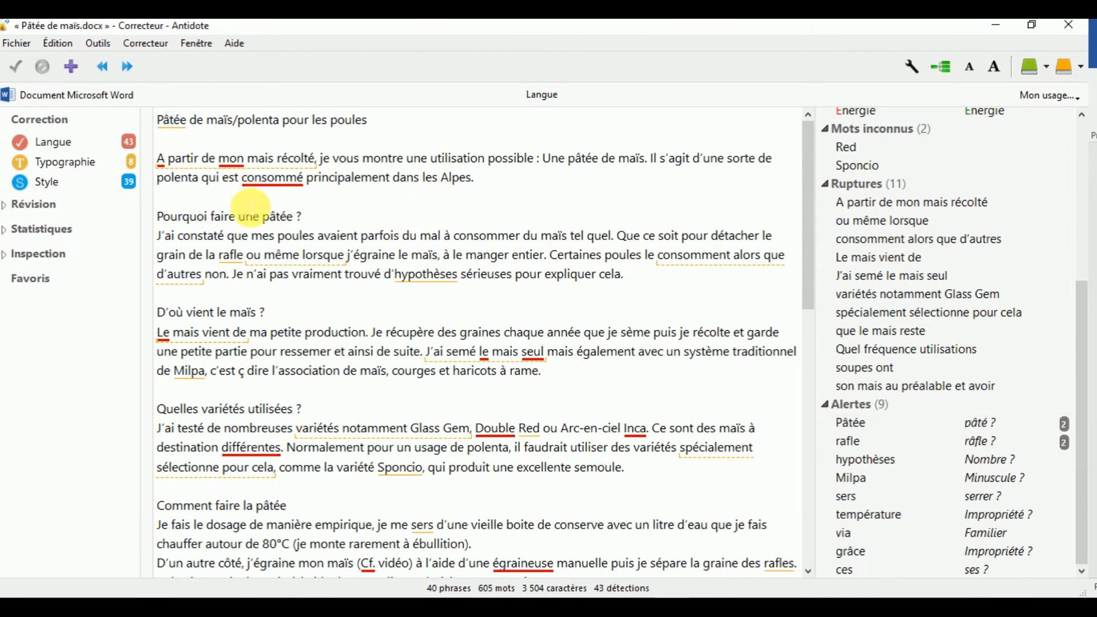
mouse_move(166, 164)
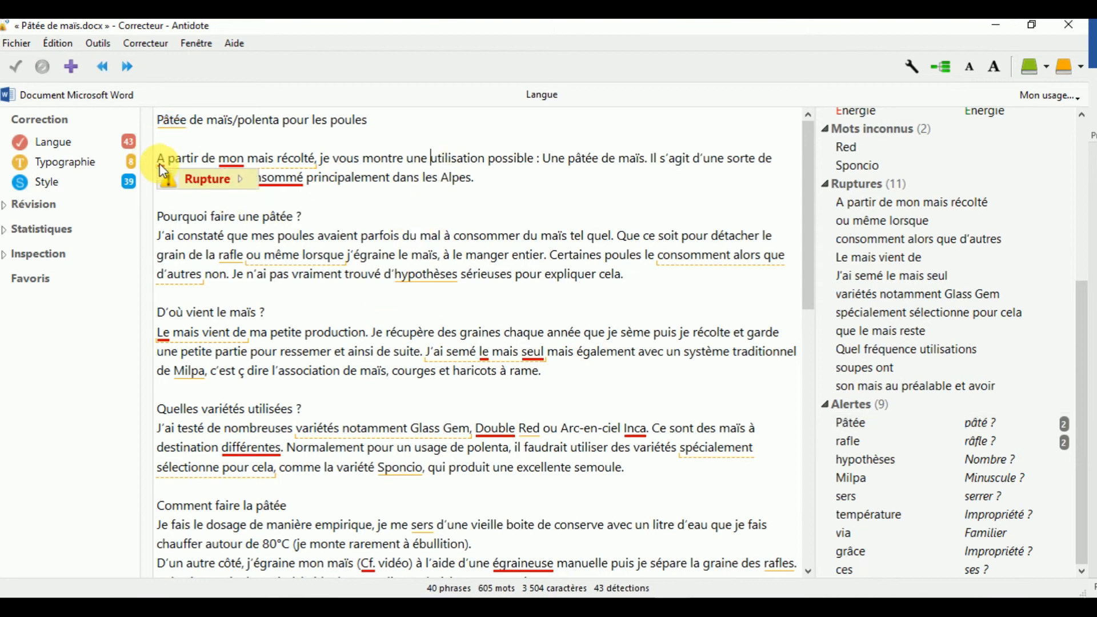
left_click(164, 166)
double_click(164, 166)
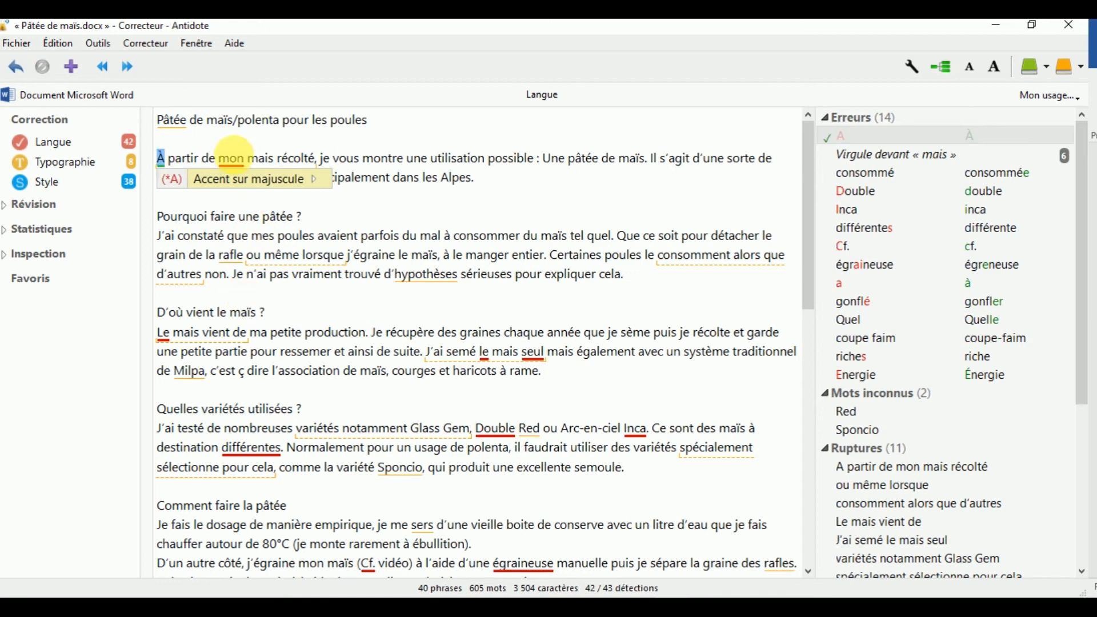
- Correct "mais" to "maïs" in "À partir de mon mais récolté" by replacing the i with ï
mouse_move(237, 165)
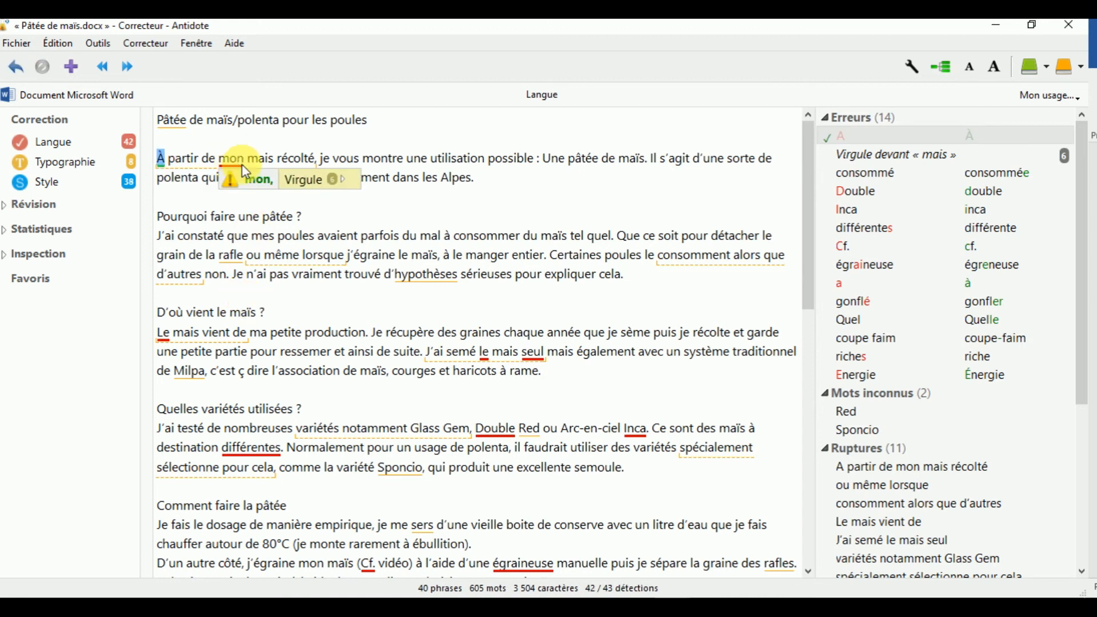
left_click(299, 275)
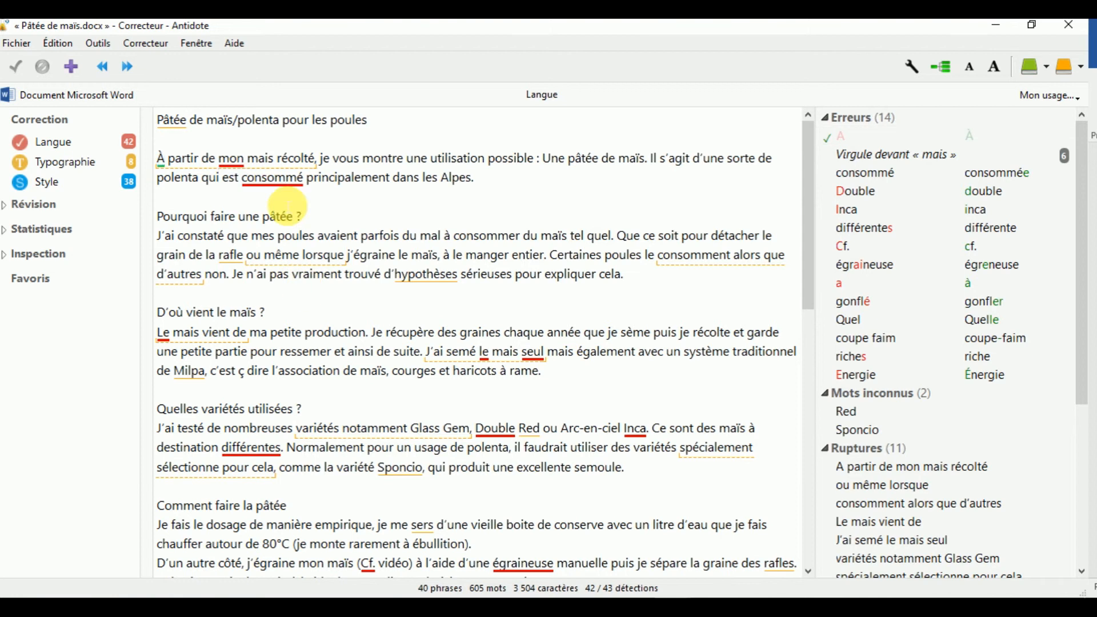
left_click(267, 161)
mouse_move(234, 159)
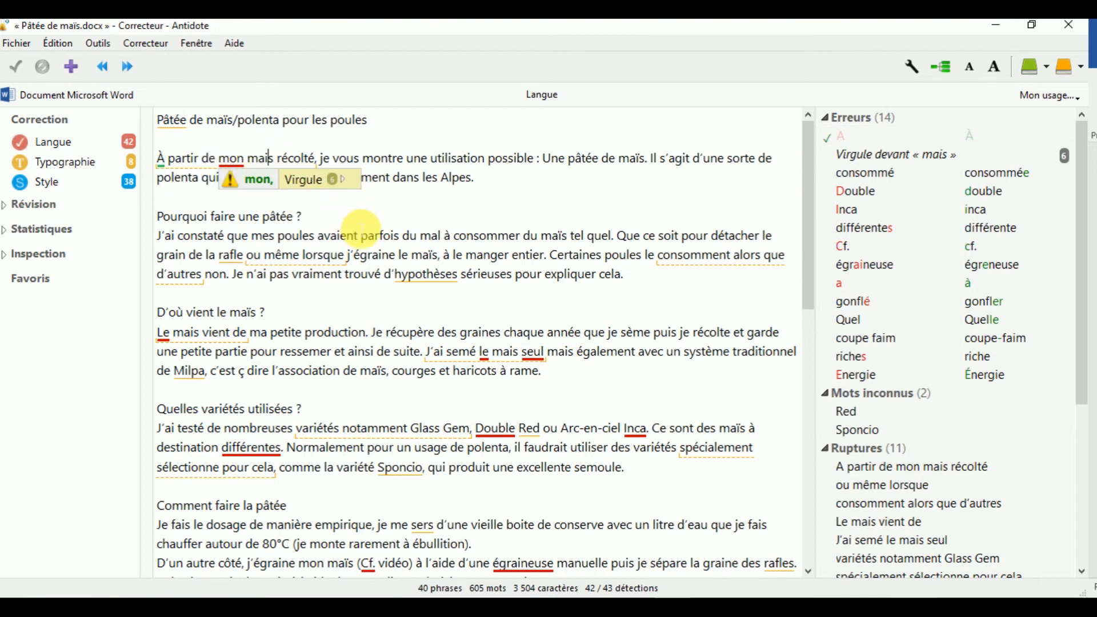
key("BackSpace")
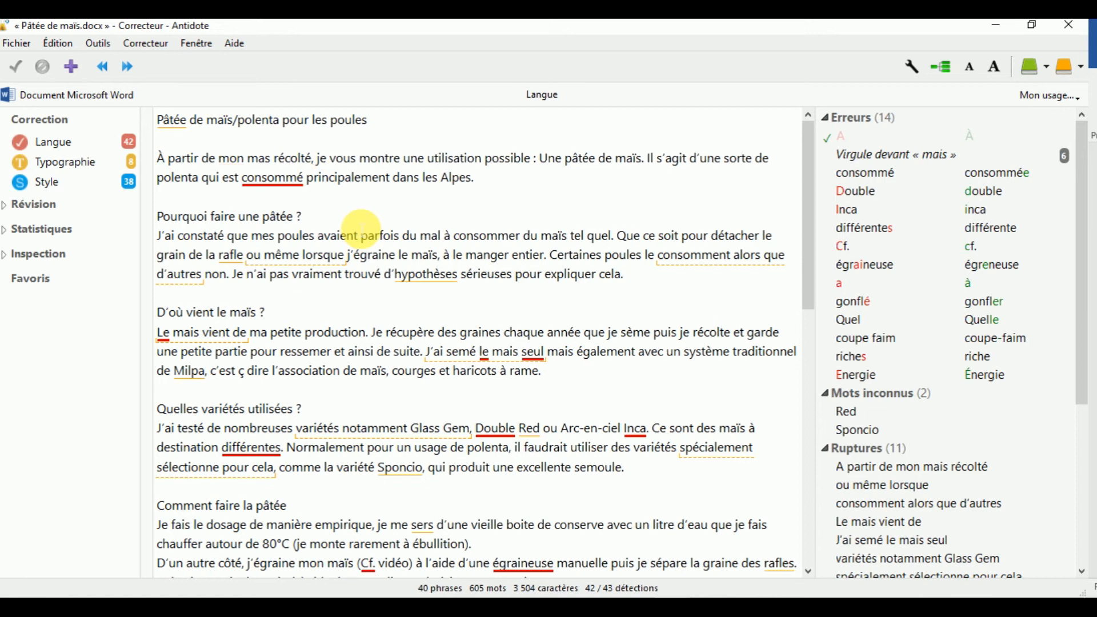
mouse_move(285, 181)
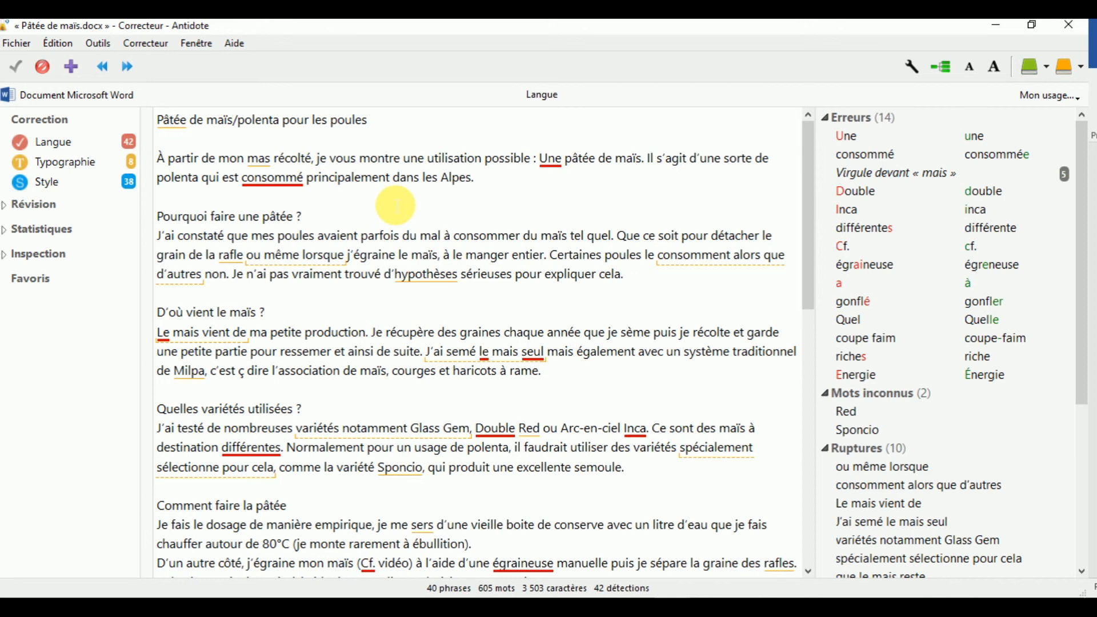
type("ï")
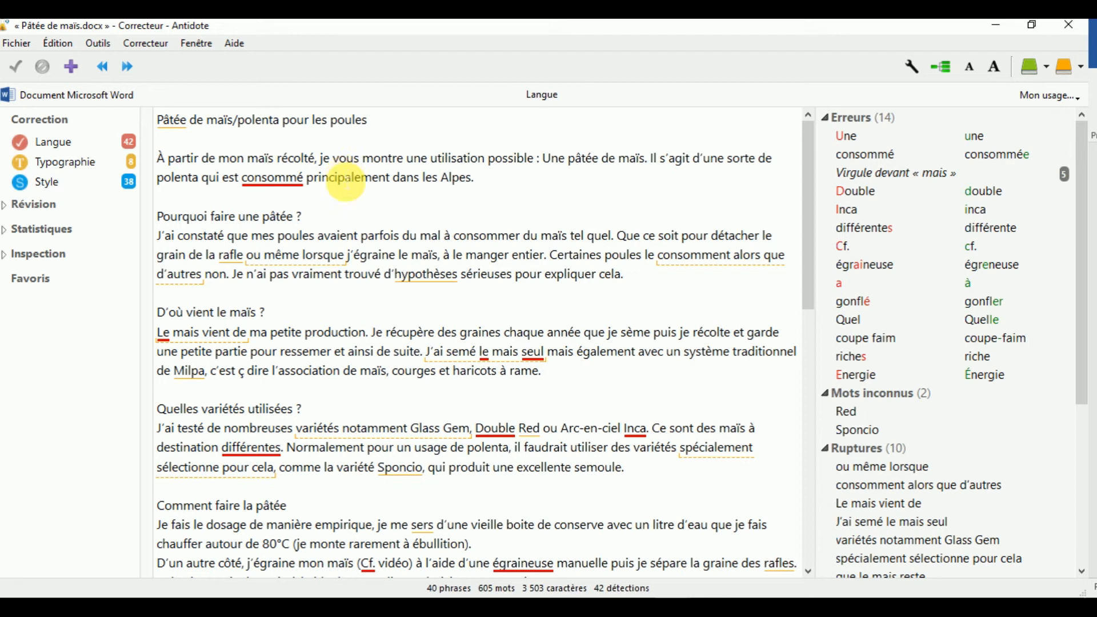
left_click(338, 178)
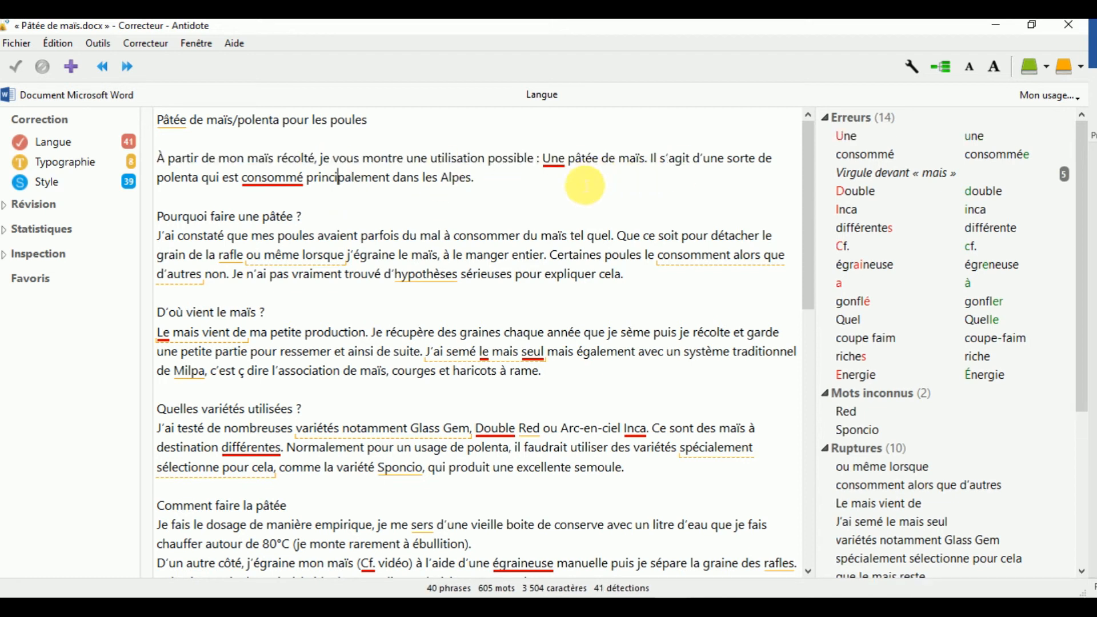
- Accept the lowercase "une" after the colon and the feminine "consommée" in the opening paragraph
left_click(555, 159)
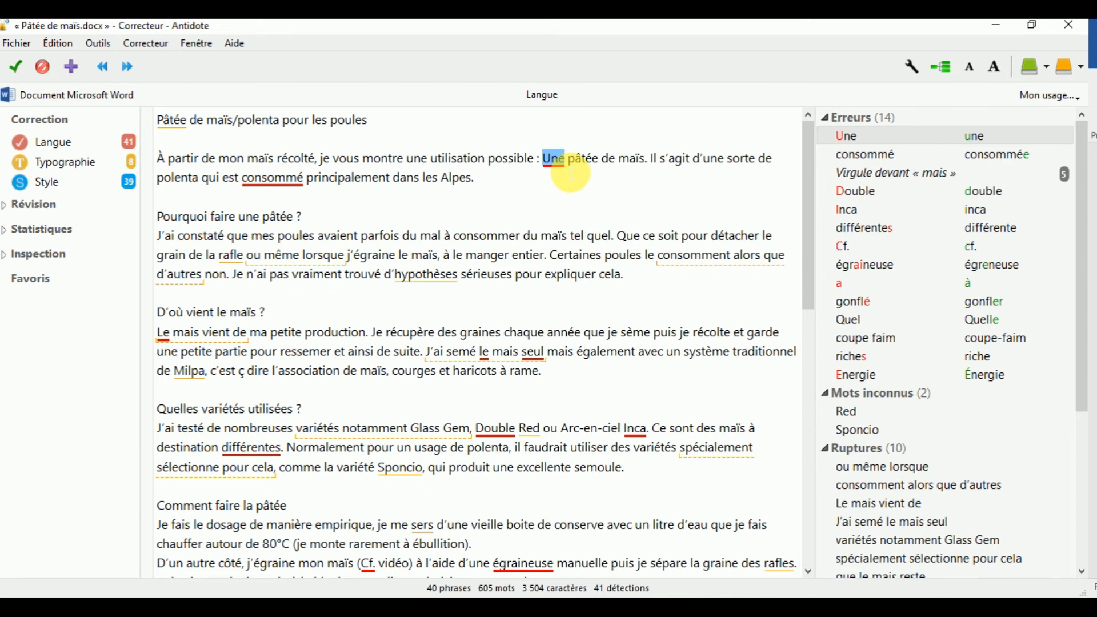
mouse_move(546, 160)
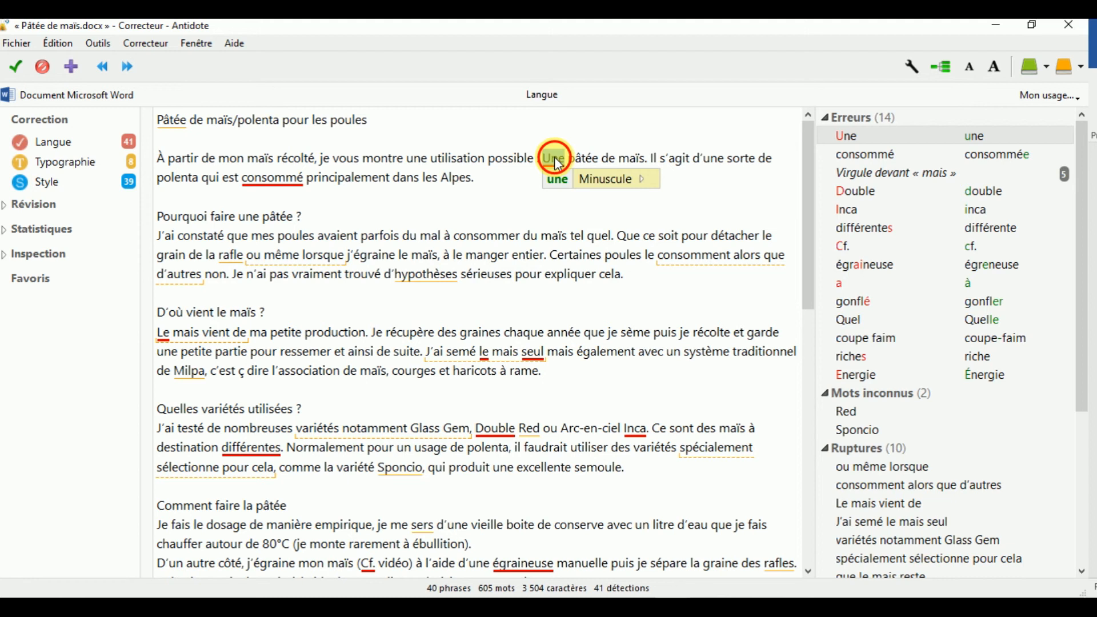
left_click(553, 178)
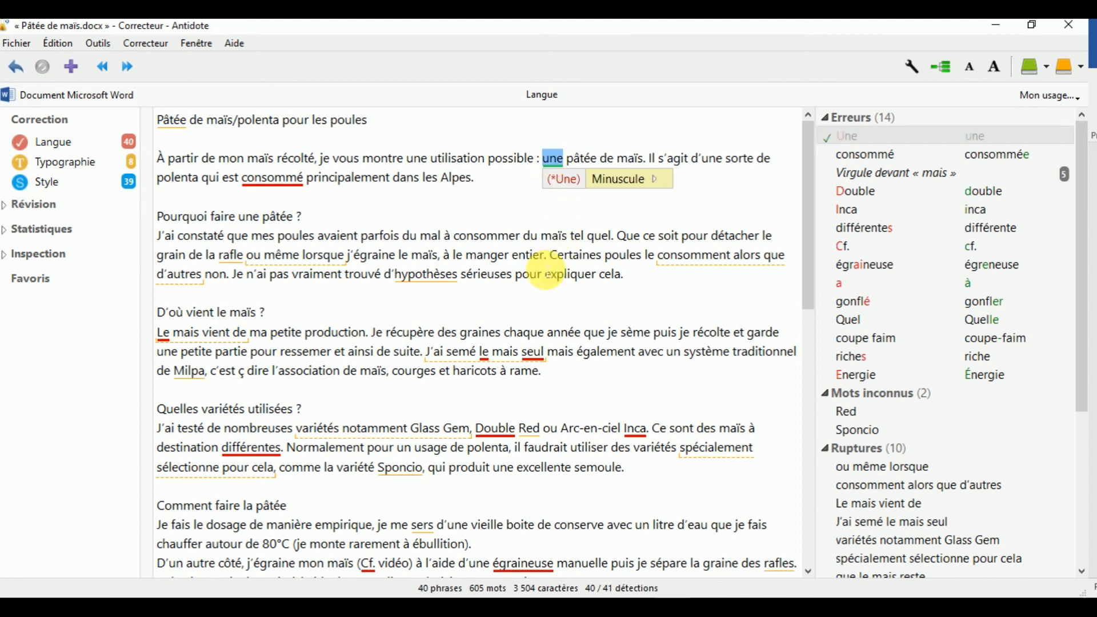
mouse_move(265, 181)
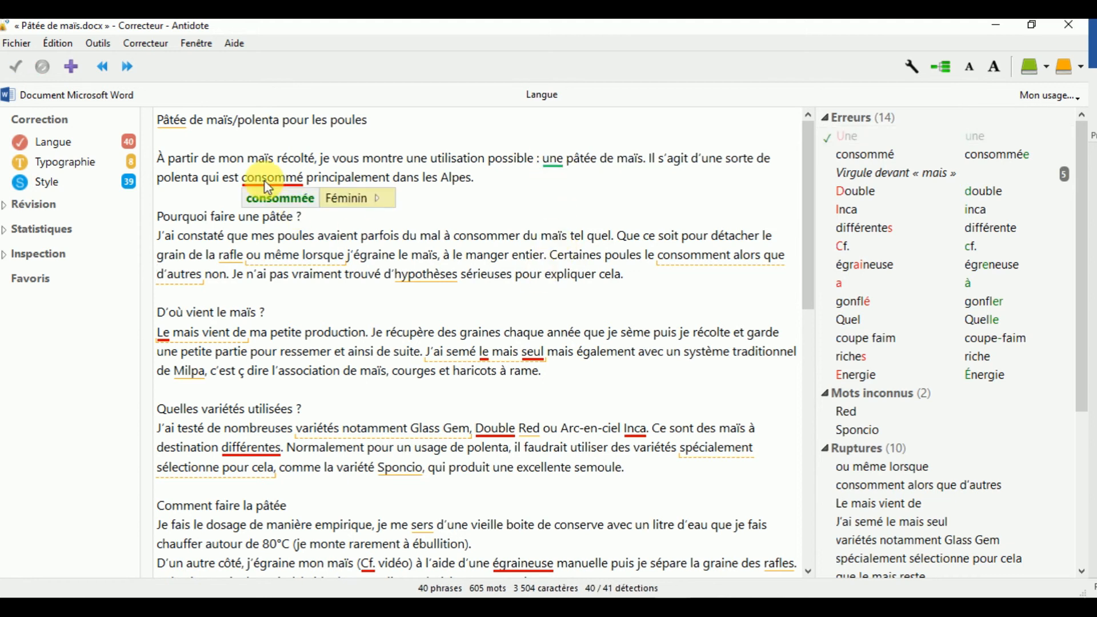
left_click(190, 178)
left_click(222, 179)
double_click(280, 170)
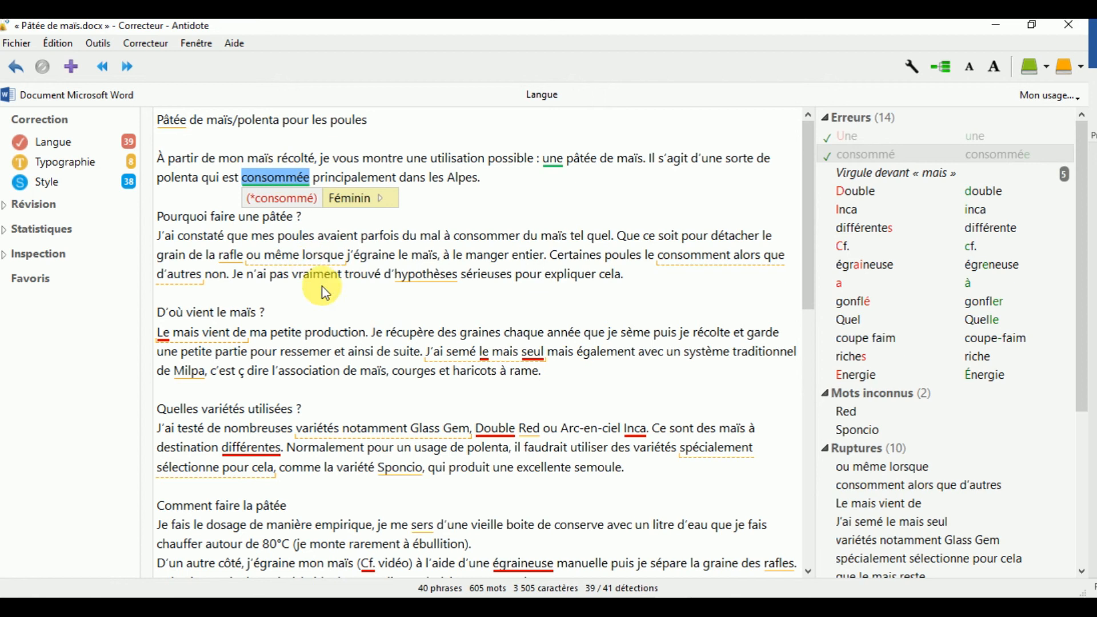
mouse_move(318, 267)
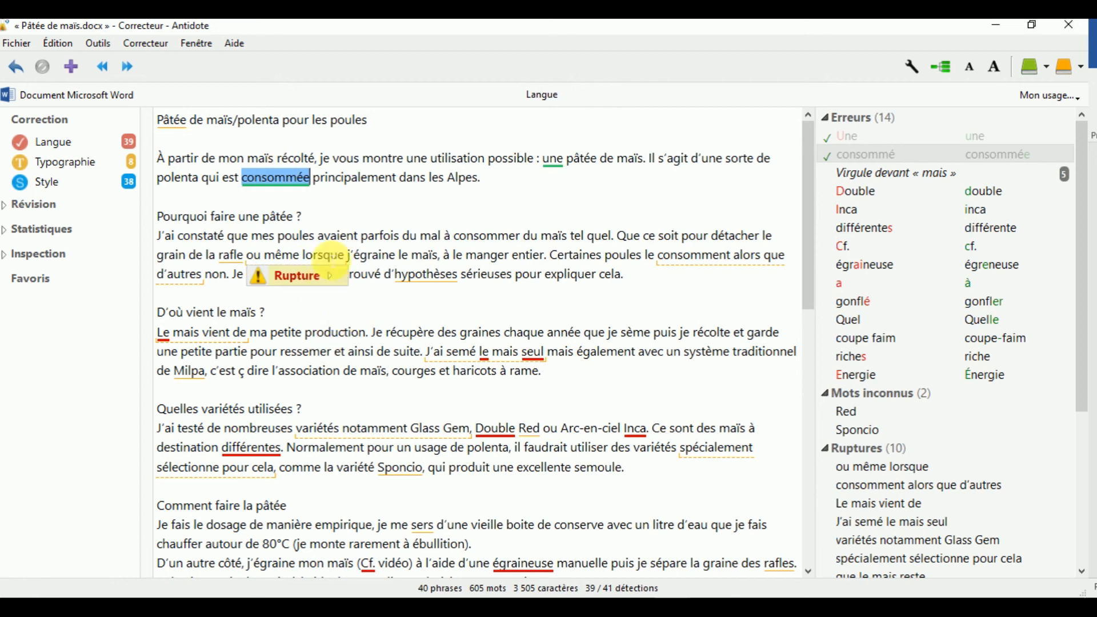
- Examine the language alerts in the text, including the rupture at "consomment alors que d'autres"
left_click(323, 332)
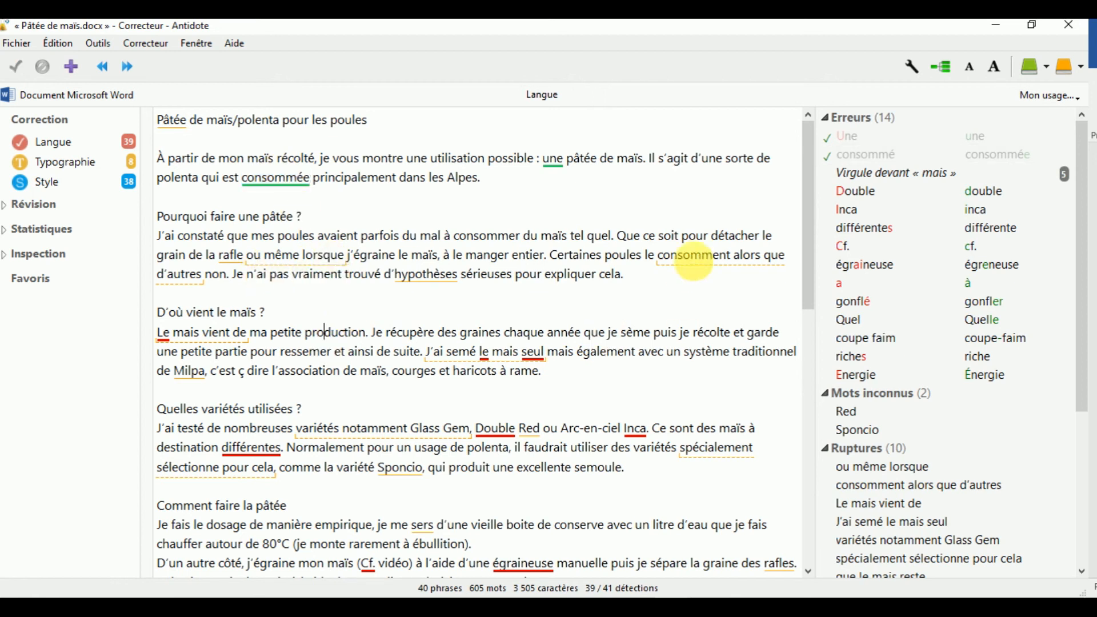
left_click(692, 256)
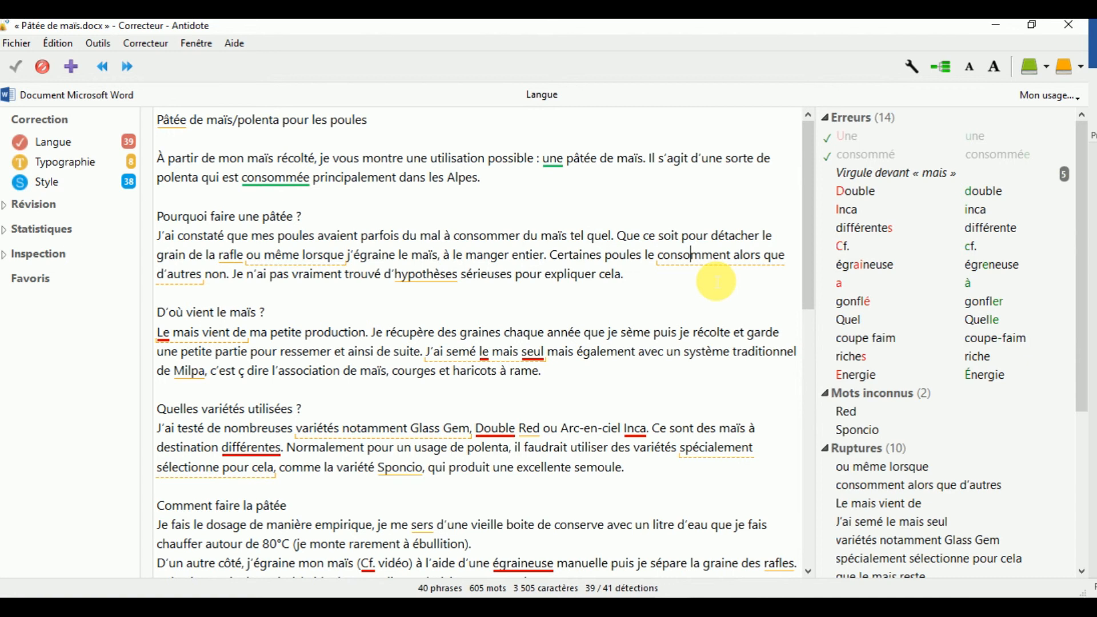
left_click(418, 235)
scroll(497, 502, "down", 4)
scroll(460, 342, "up", 4)
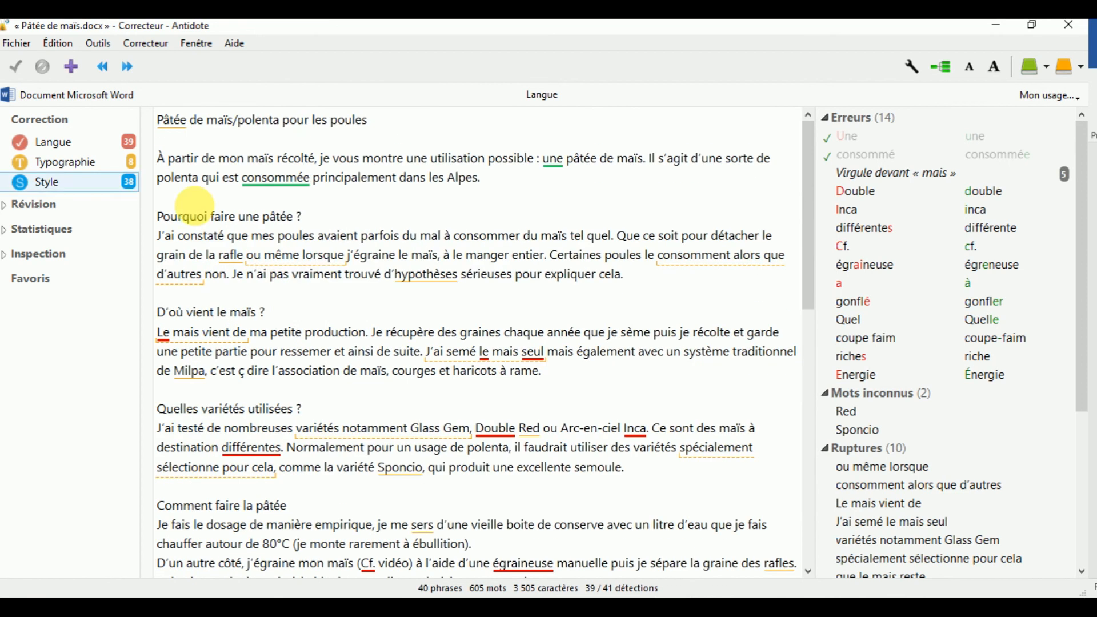
- Review the typography detections and the style repetitions, inspecting the repeated "consommer" and "consomment"
left_click(70, 166)
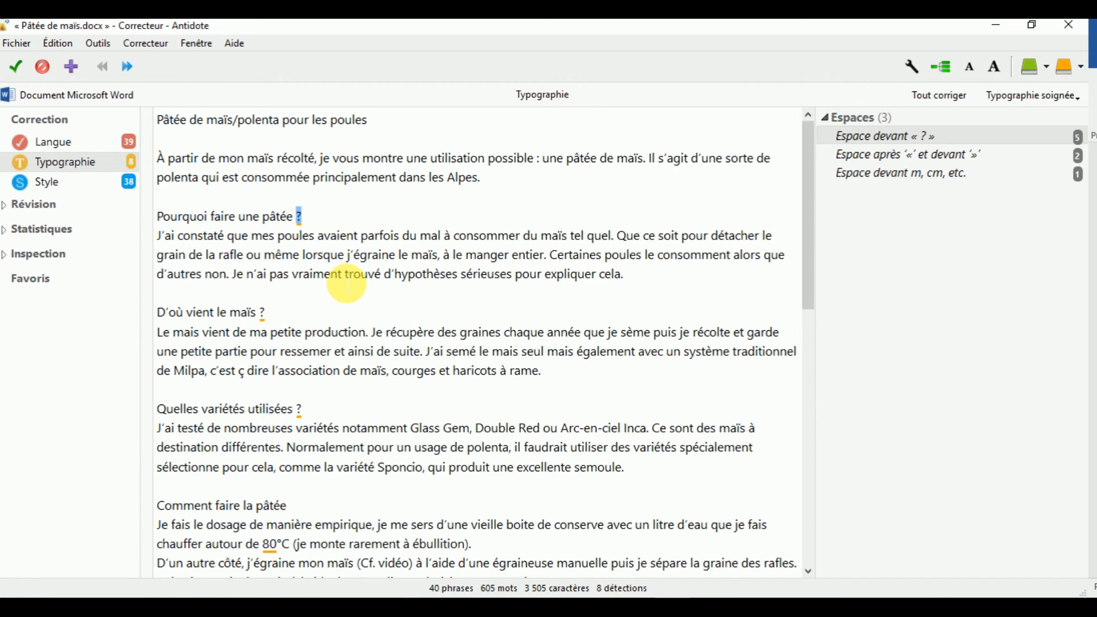
left_click(118, 190)
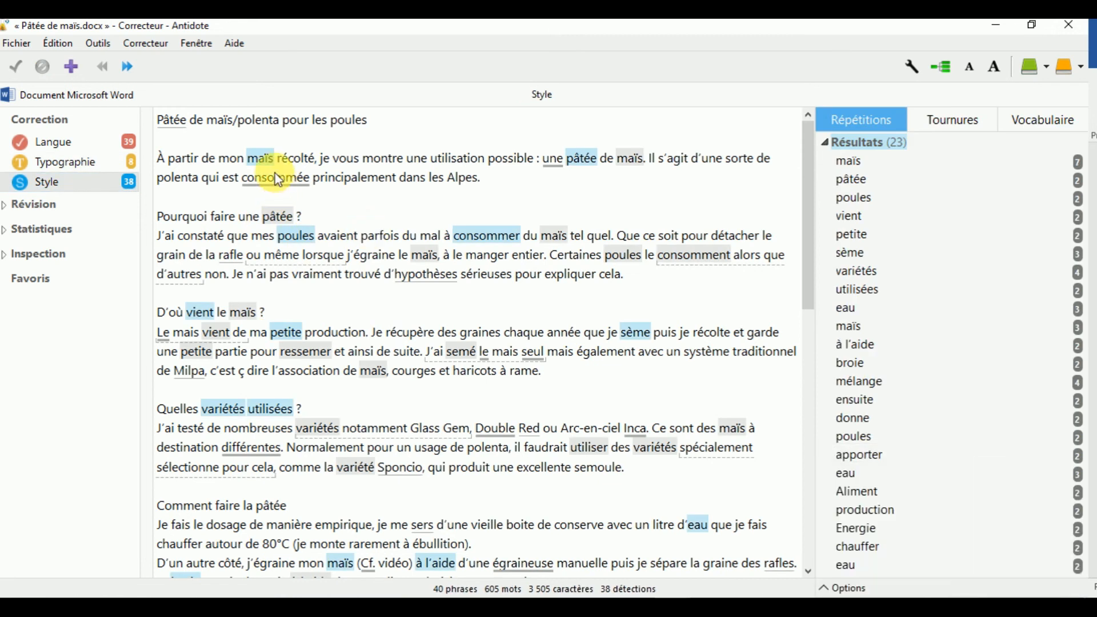
mouse_move(275, 174)
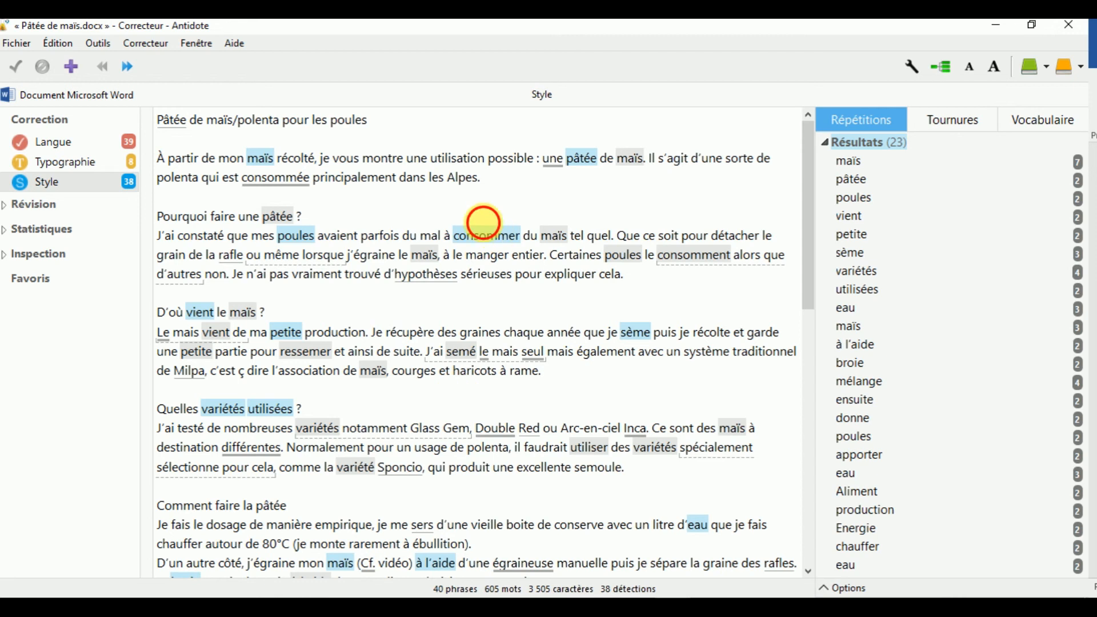
left_click(514, 240)
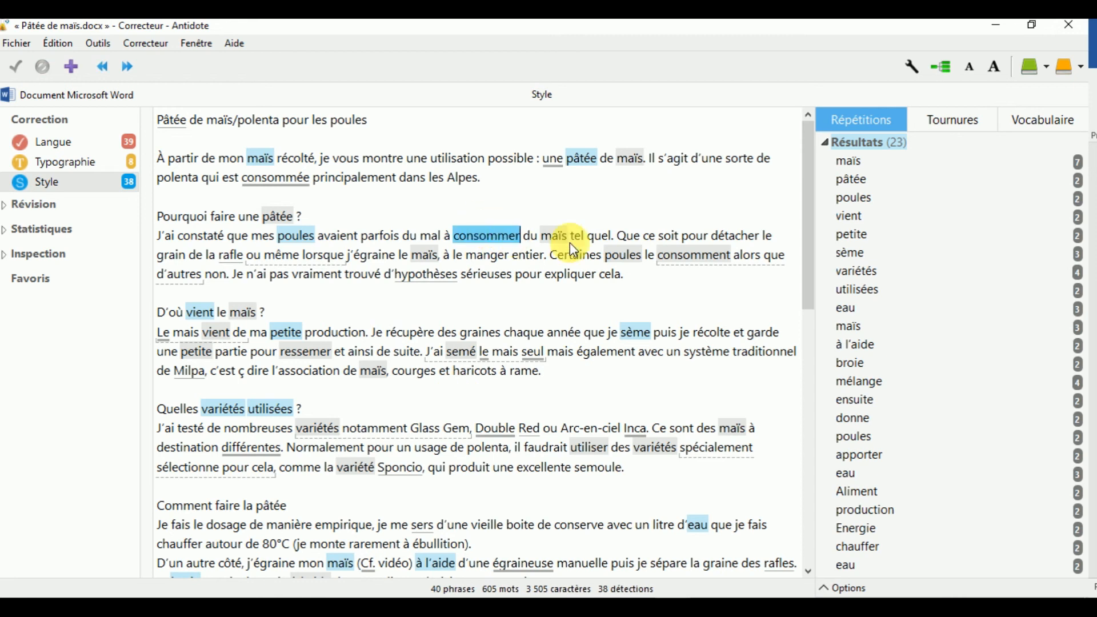
left_click(705, 264)
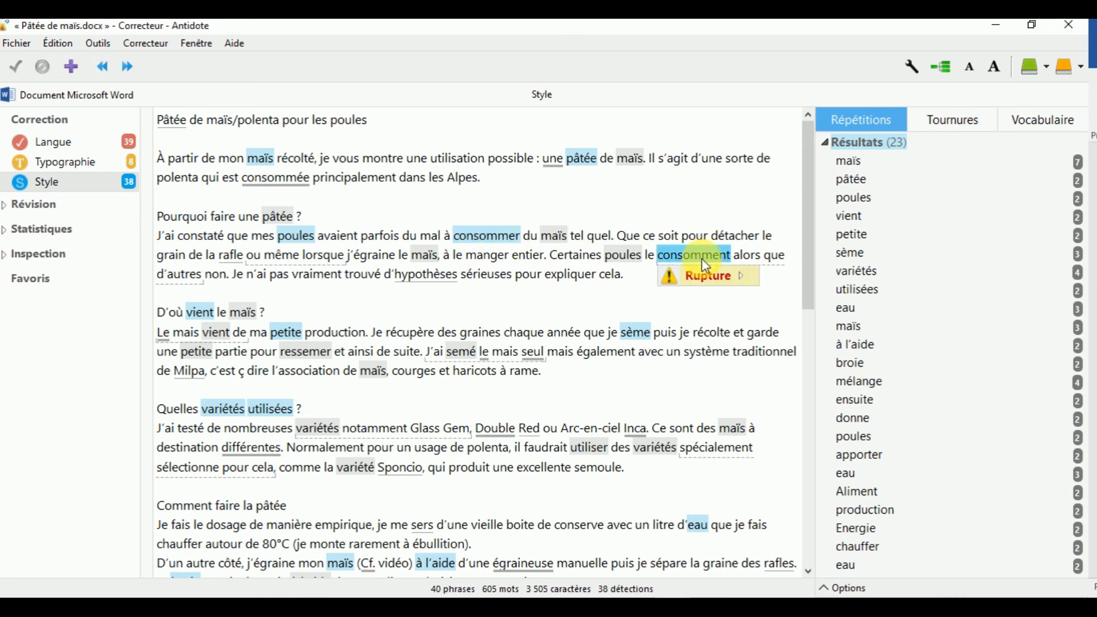
left_click(486, 238)
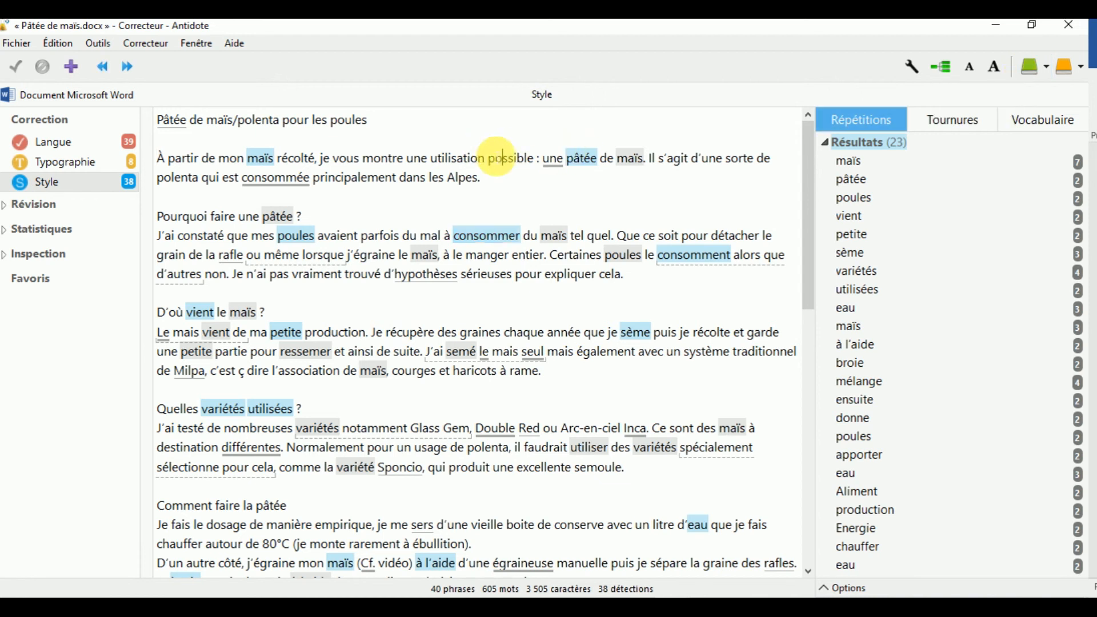
- Open the Antidote dictionaries from the corrector and maximise their window
left_click(1031, 60)
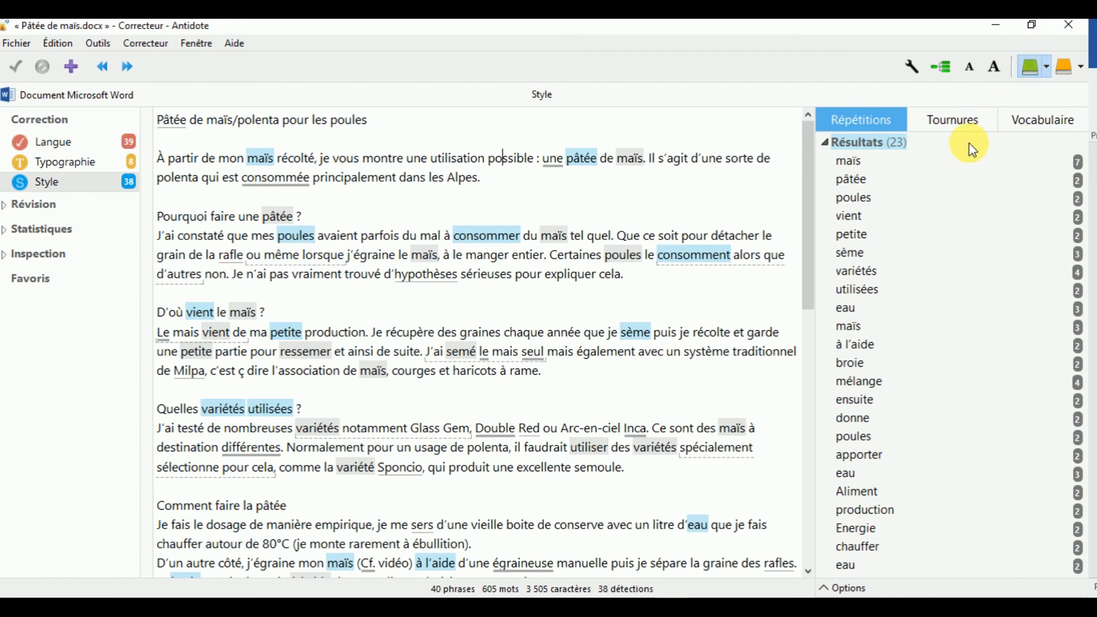
left_click(481, 49)
left_click_drag(480, 49, 536, 85)
left_click(784, 69)
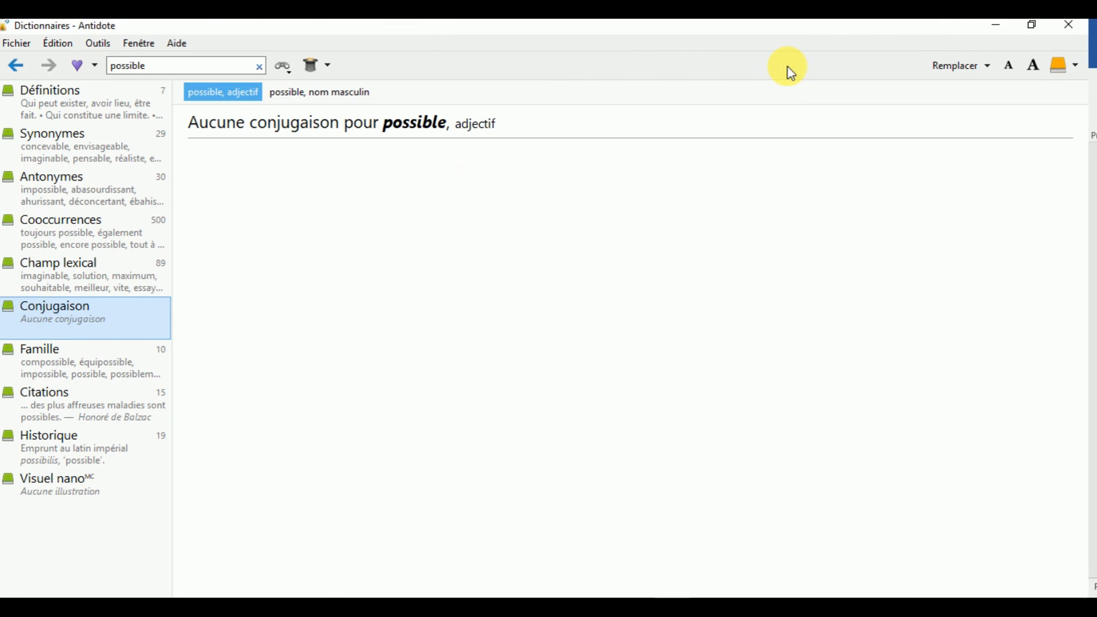
- Look up "pâtée" in the dictionaries and consult its definitions and synonyms
left_click(183, 68)
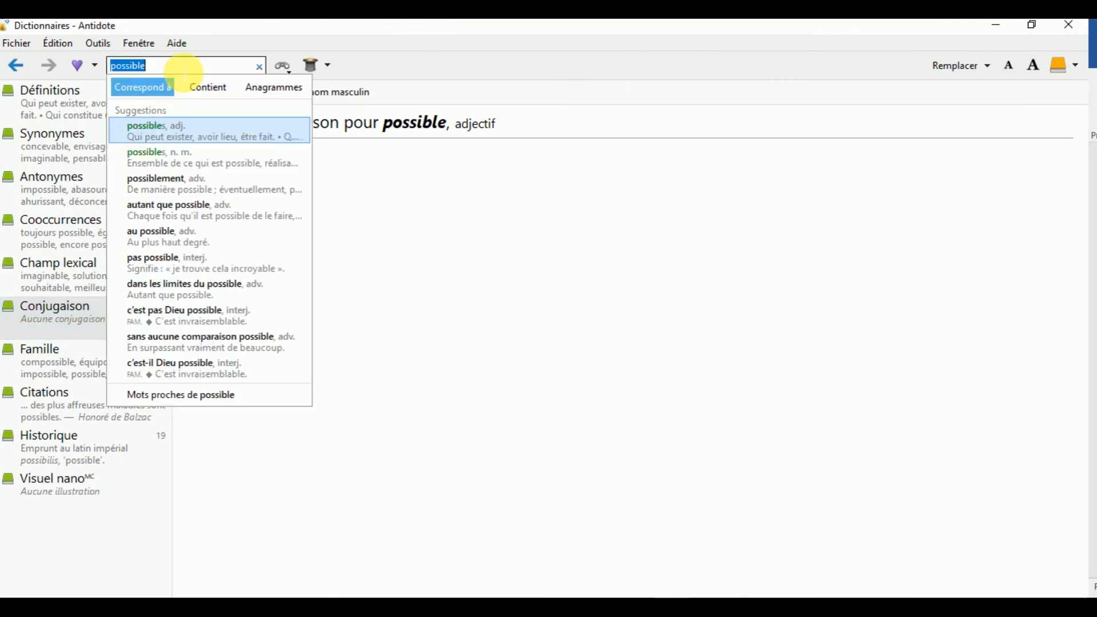
type("patee")
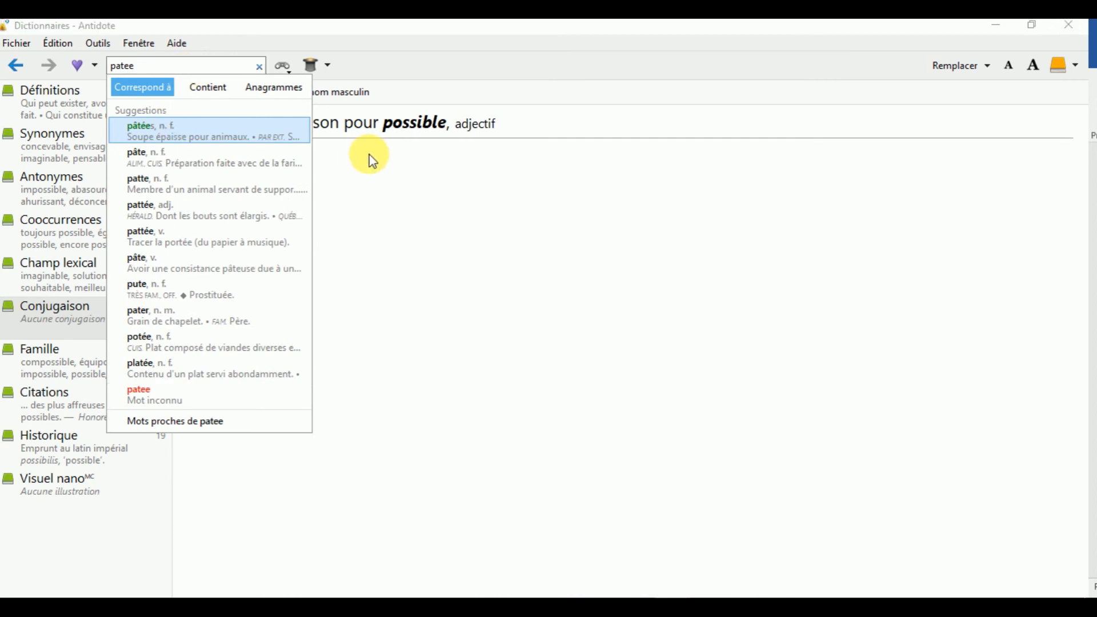
key("Return")
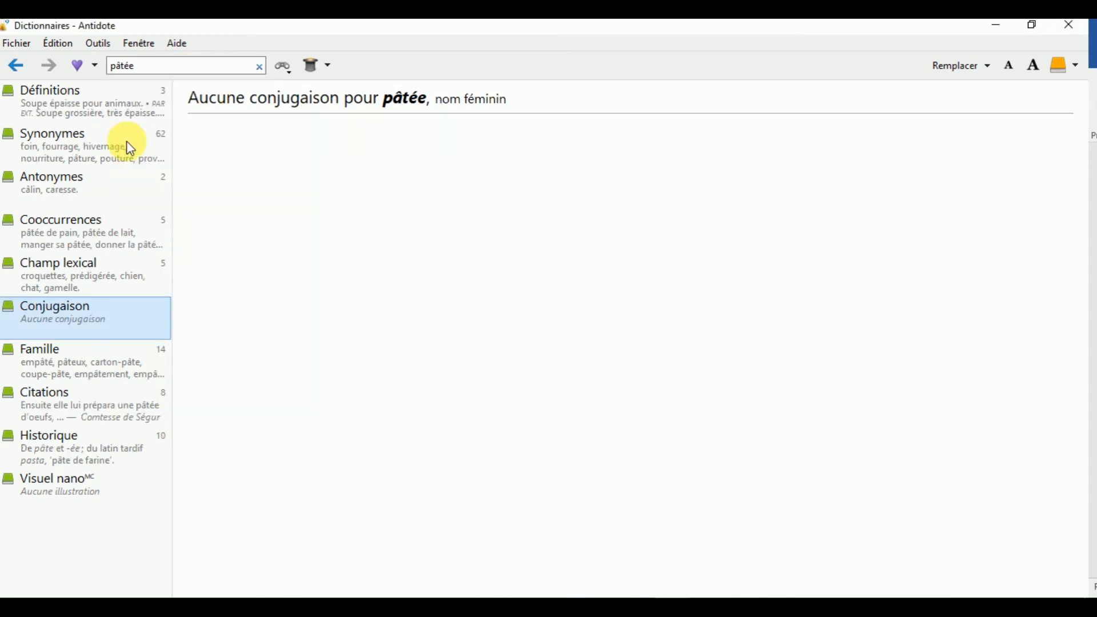
left_click(76, 105)
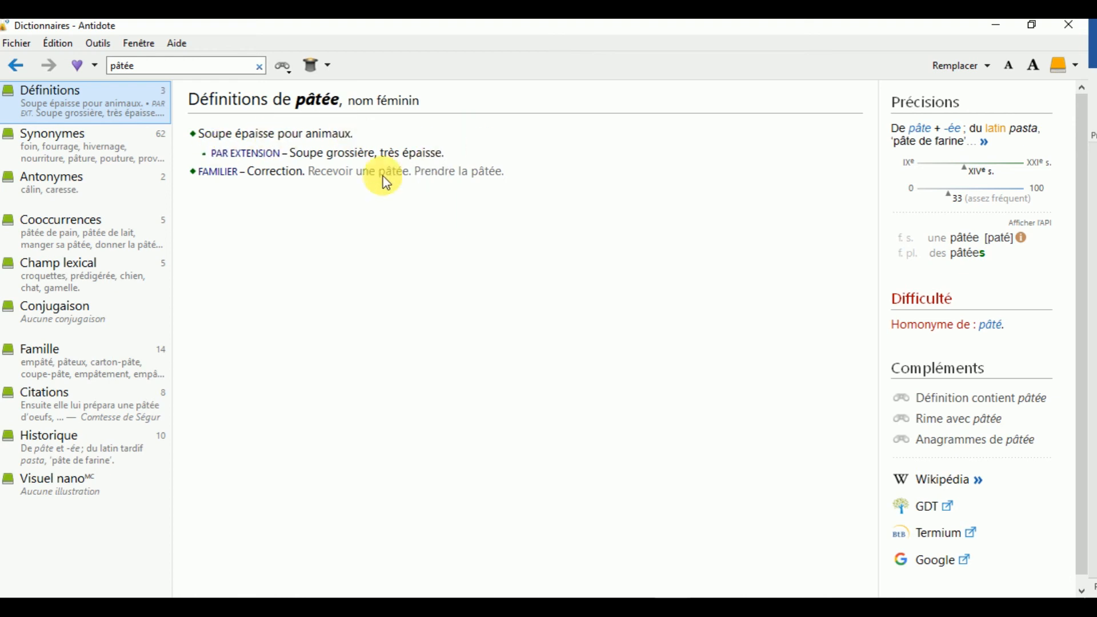
left_click(71, 138)
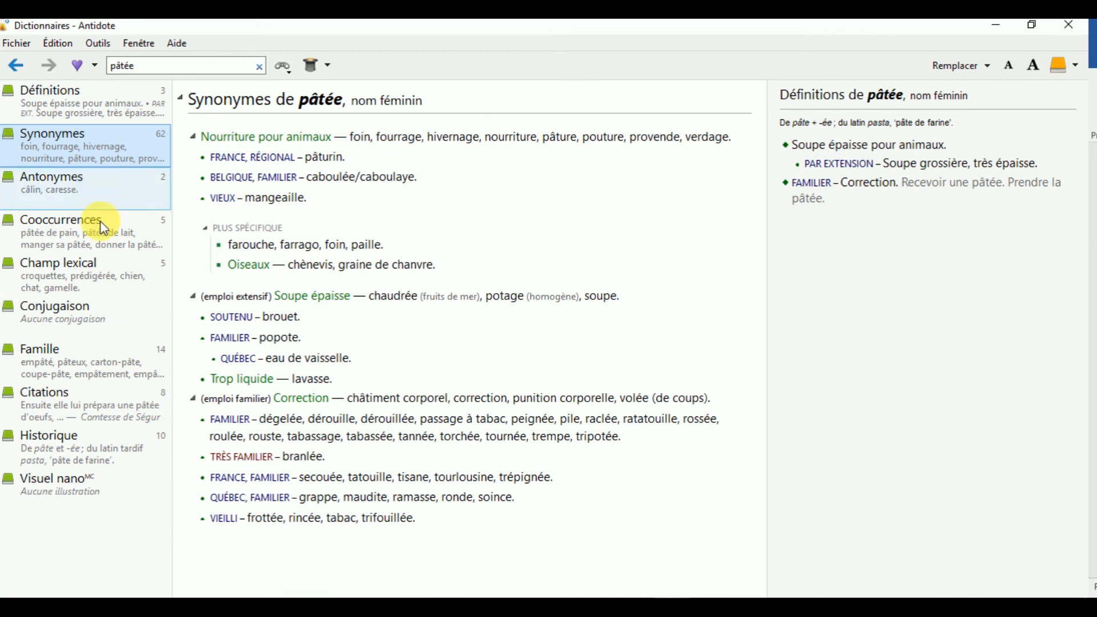
- Consult the co-occurrences, lexical field and conjugation of "pâtée"
left_click(102, 236)
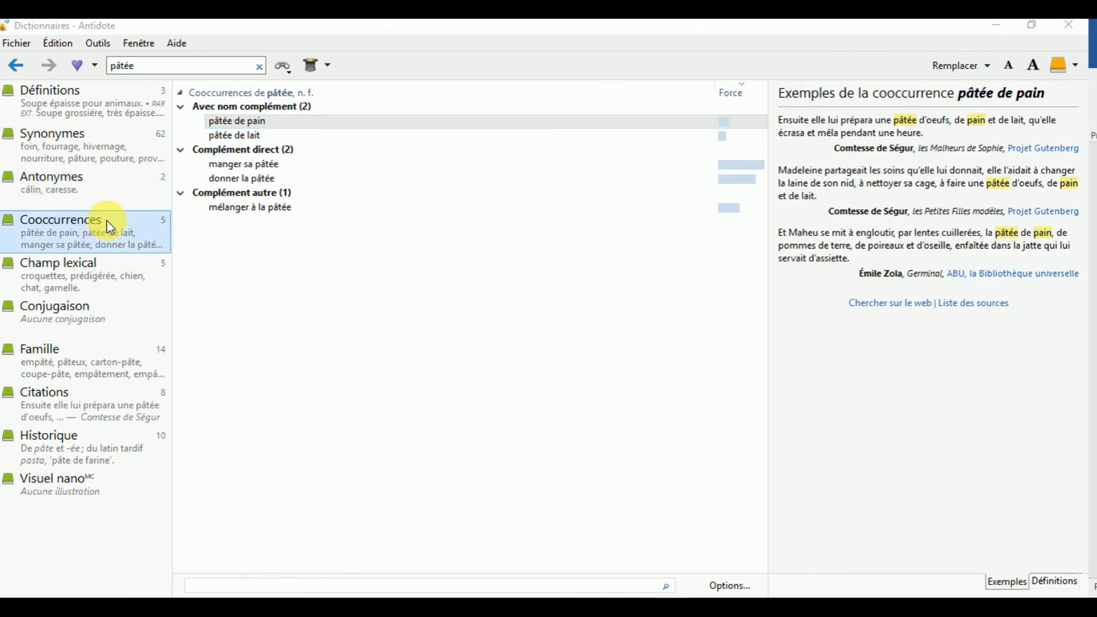
left_click(68, 272)
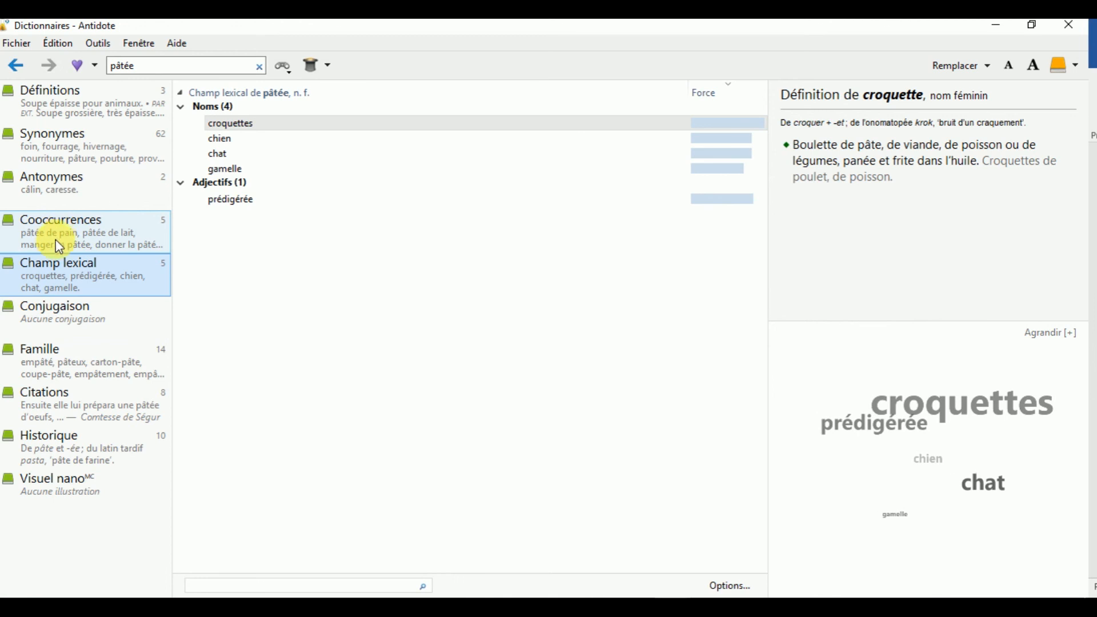
left_click(56, 247)
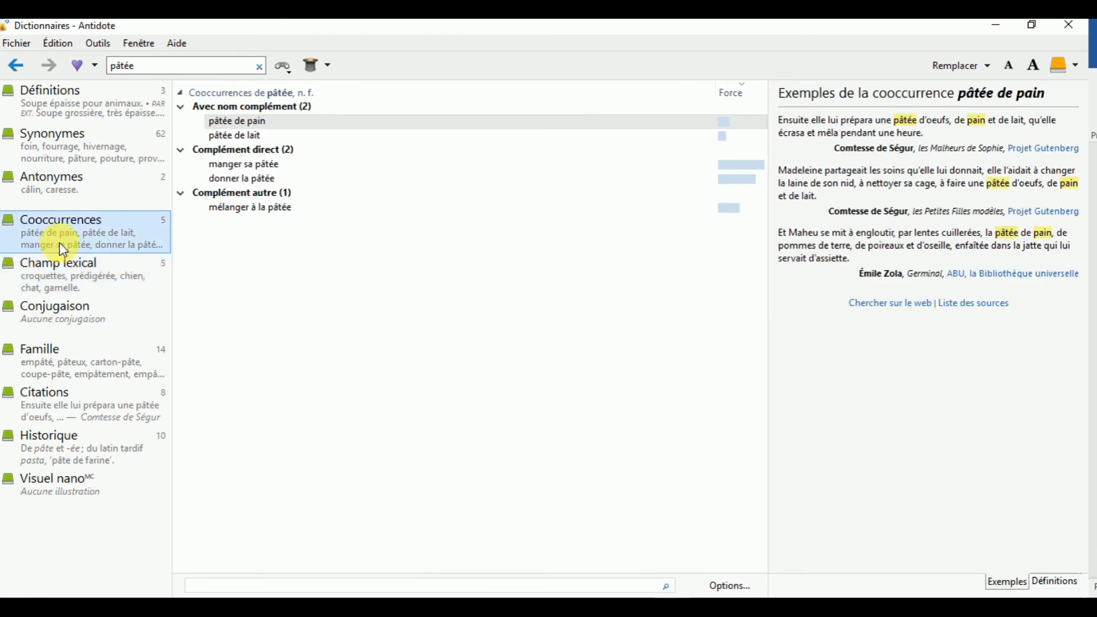
left_click(83, 325)
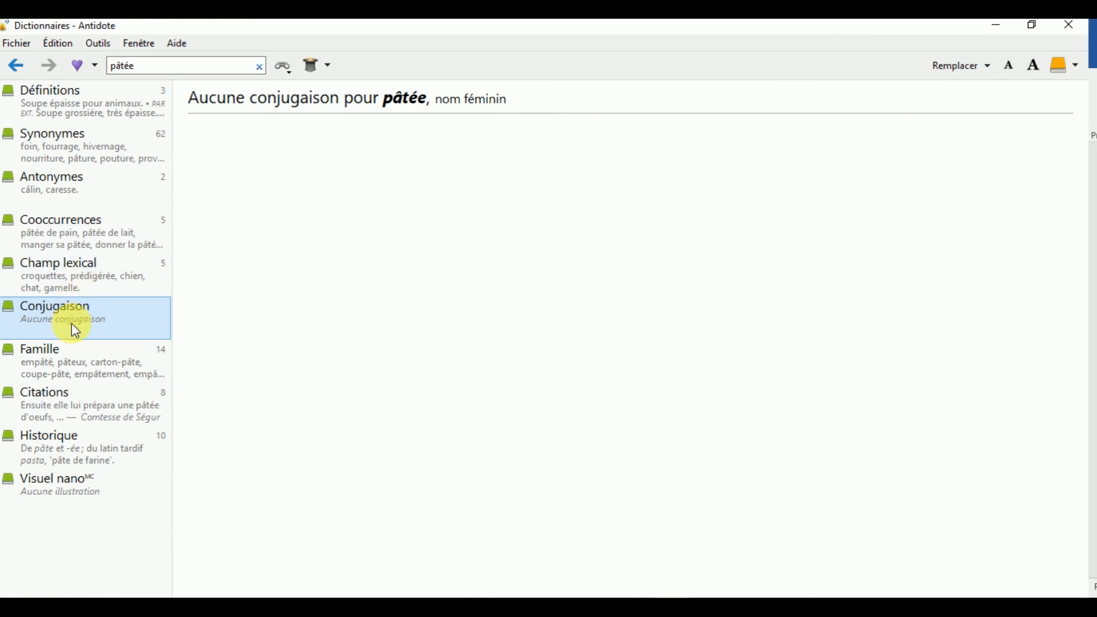
- Look up the verb "broyer" and highlight the first-person present form "broie" in its conjugation
left_click(137, 67)
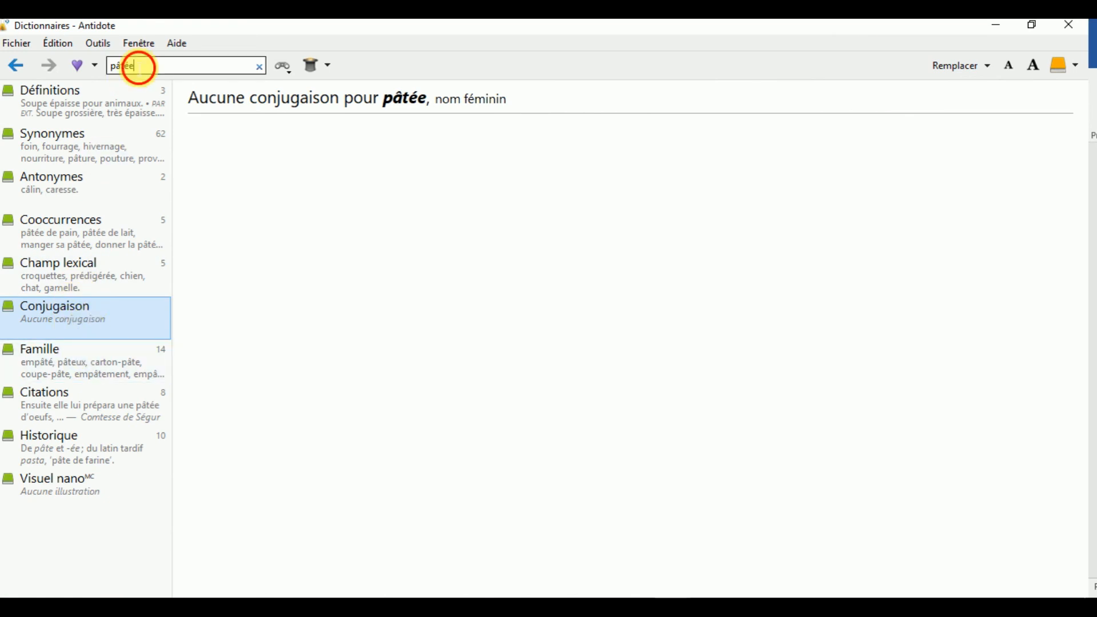
type("broyer")
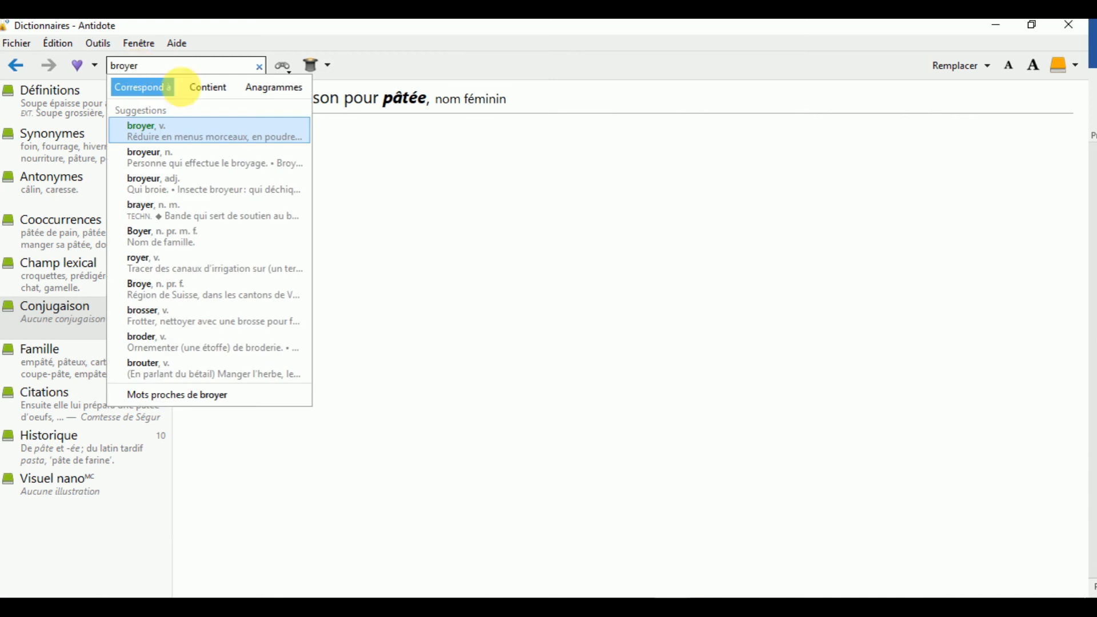
key("Return")
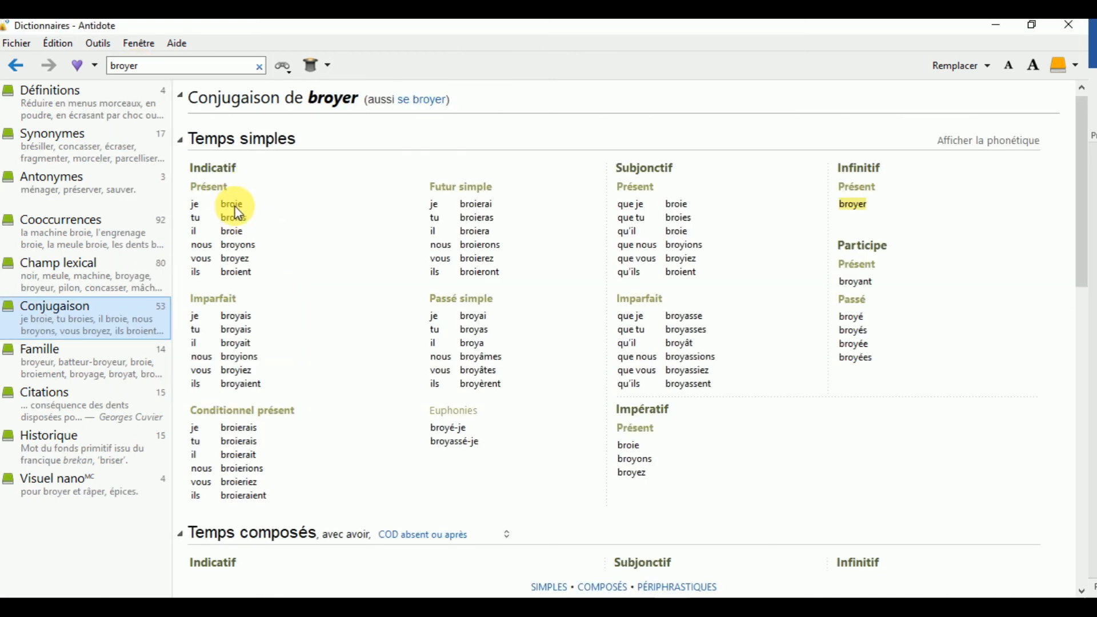
double_click(240, 206)
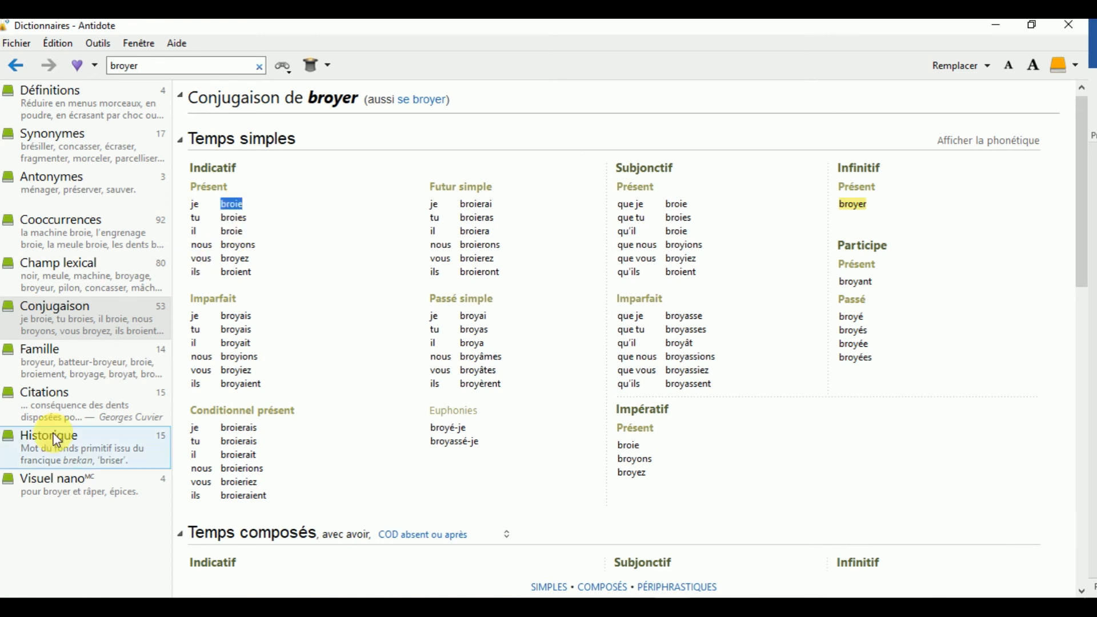
- Browse the word family, synonyms, antonyms, co-occurrences, lexical field, conjugation and citations of "broyer"
left_click(46, 375)
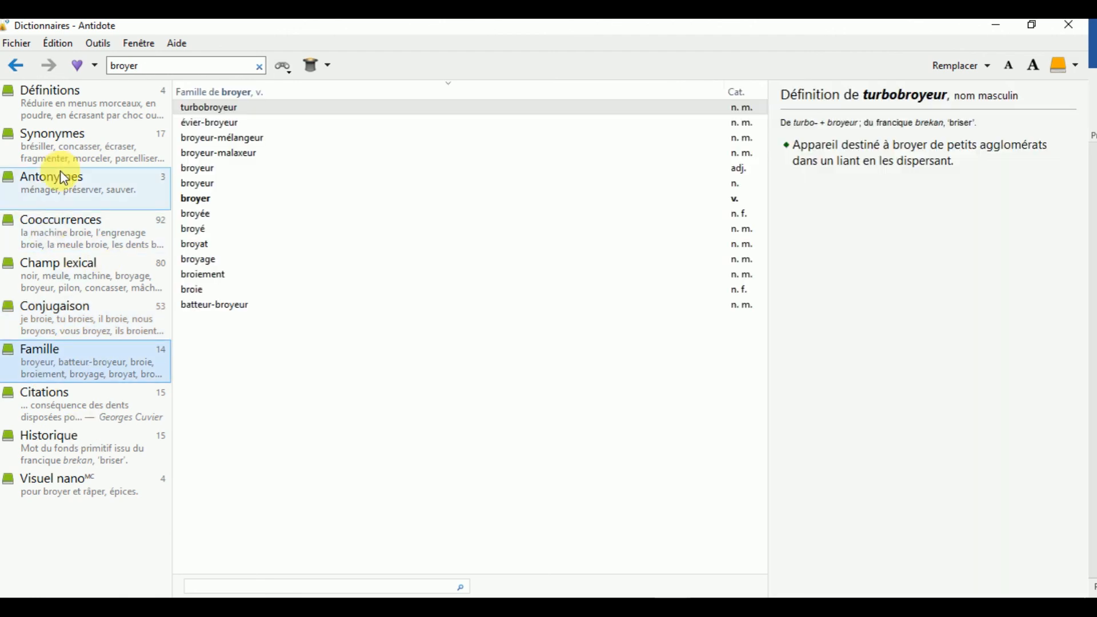
left_click(56, 147)
left_click(67, 187)
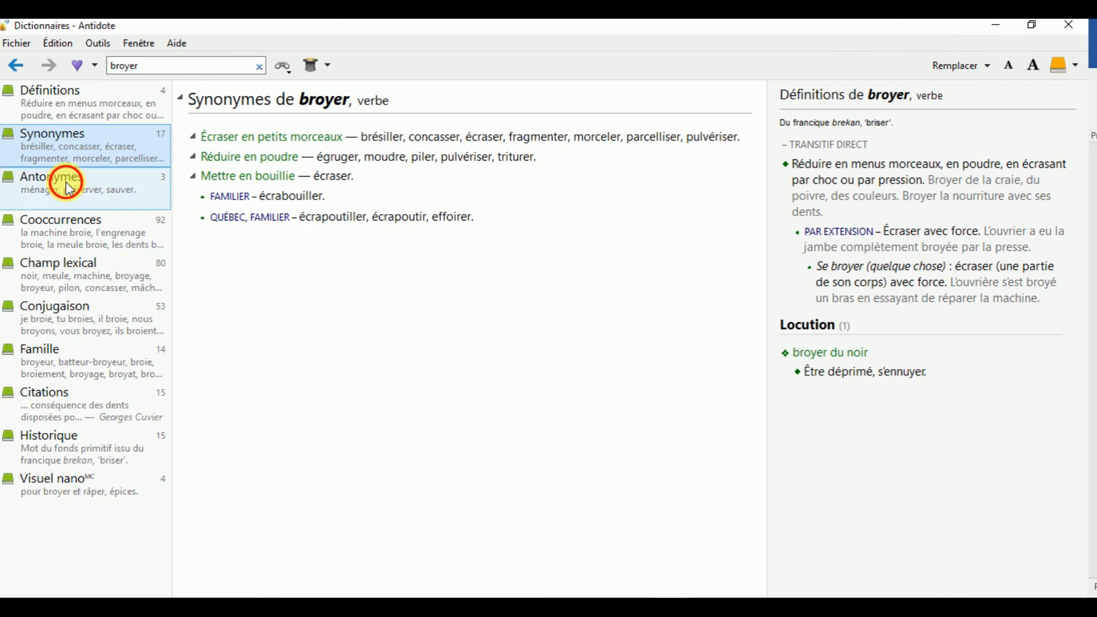
left_click(56, 242)
left_click(90, 278)
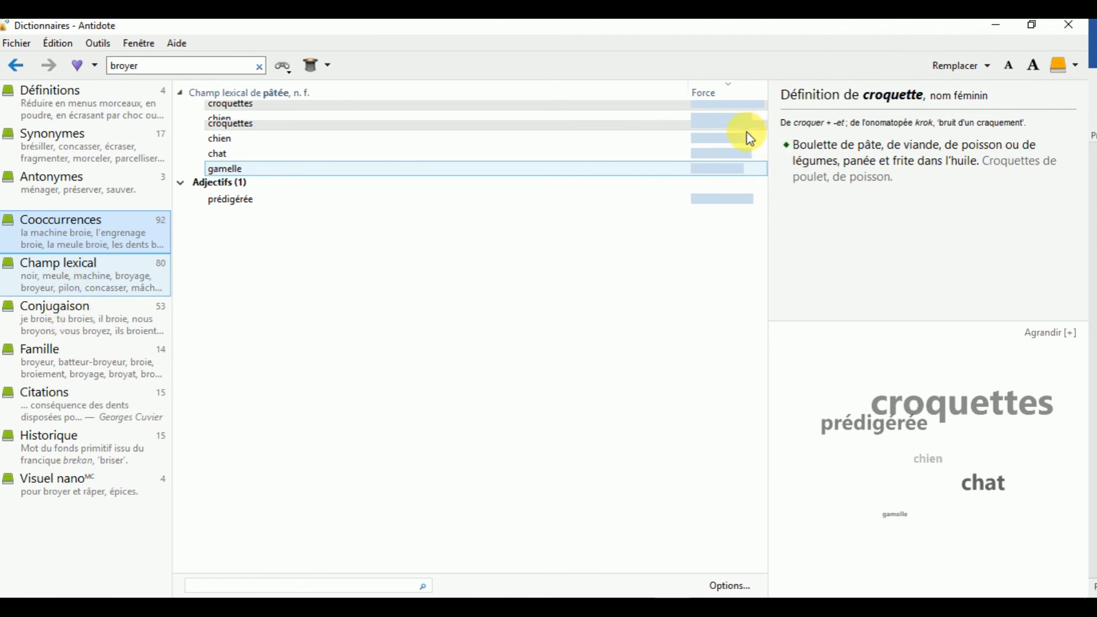
left_click(51, 311)
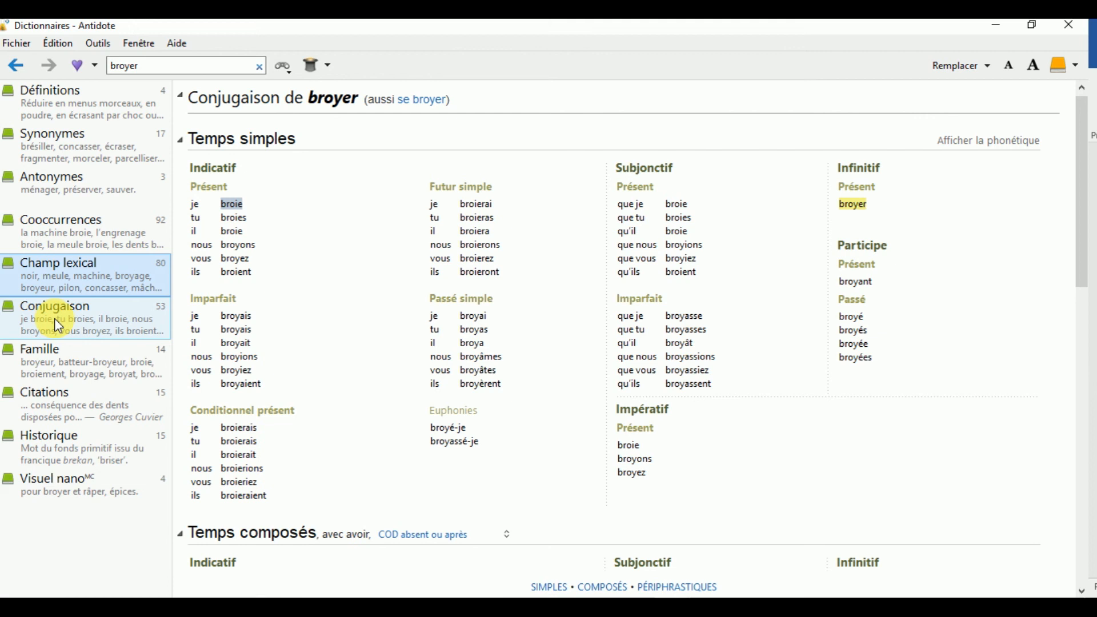
left_click(81, 412)
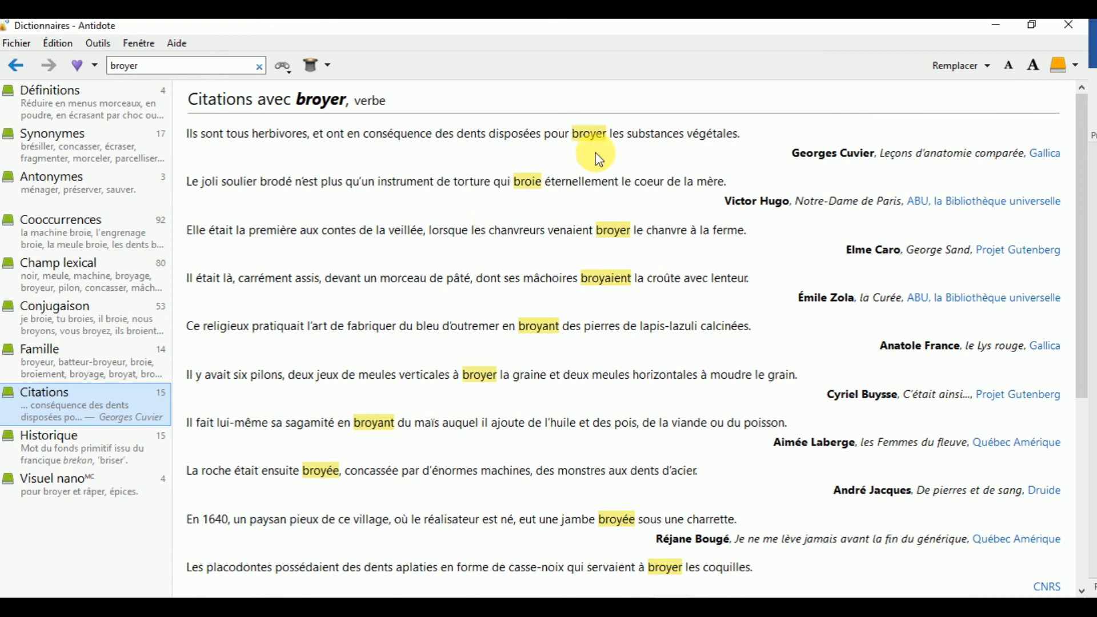
- Open the Antidote language guides from the dictionaries and maximise their window
left_click(1059, 71)
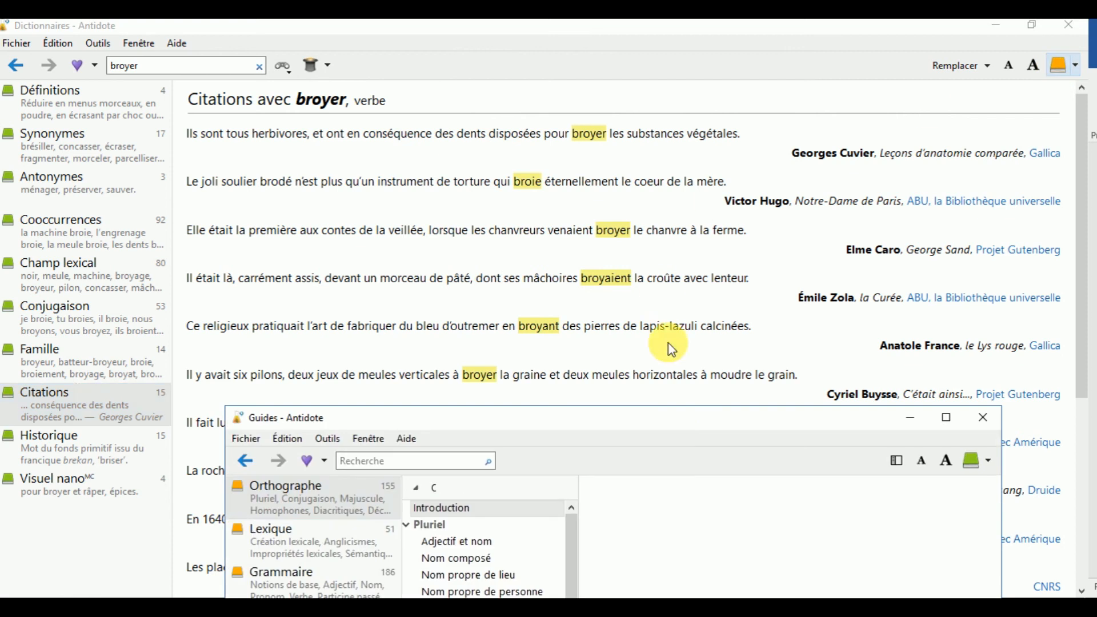
left_click_drag(690, 424, 594, 120)
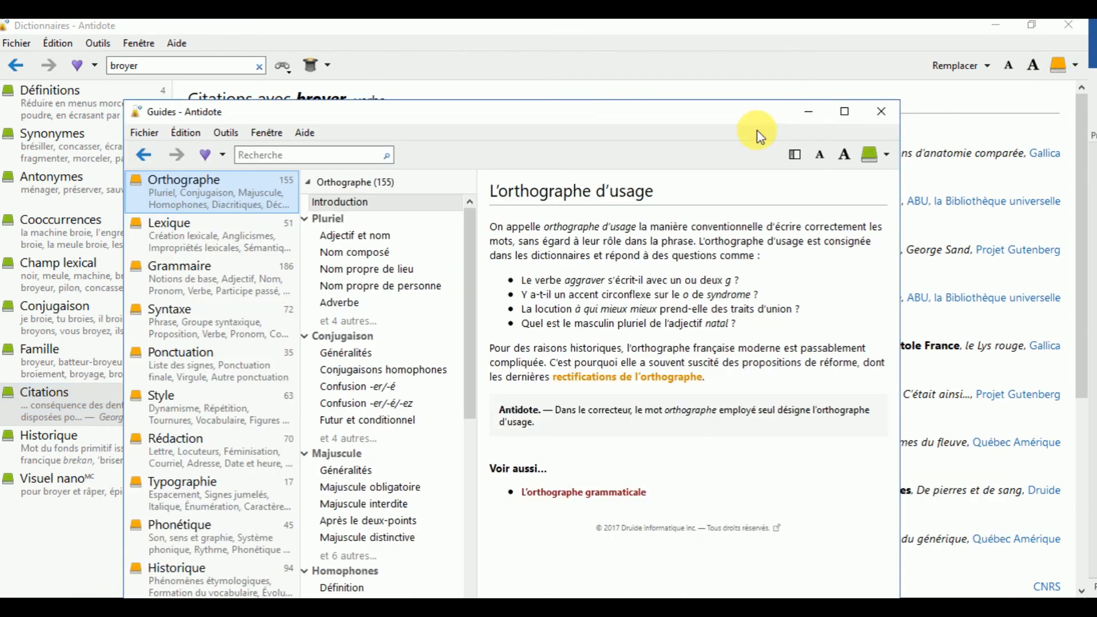
left_click(844, 112)
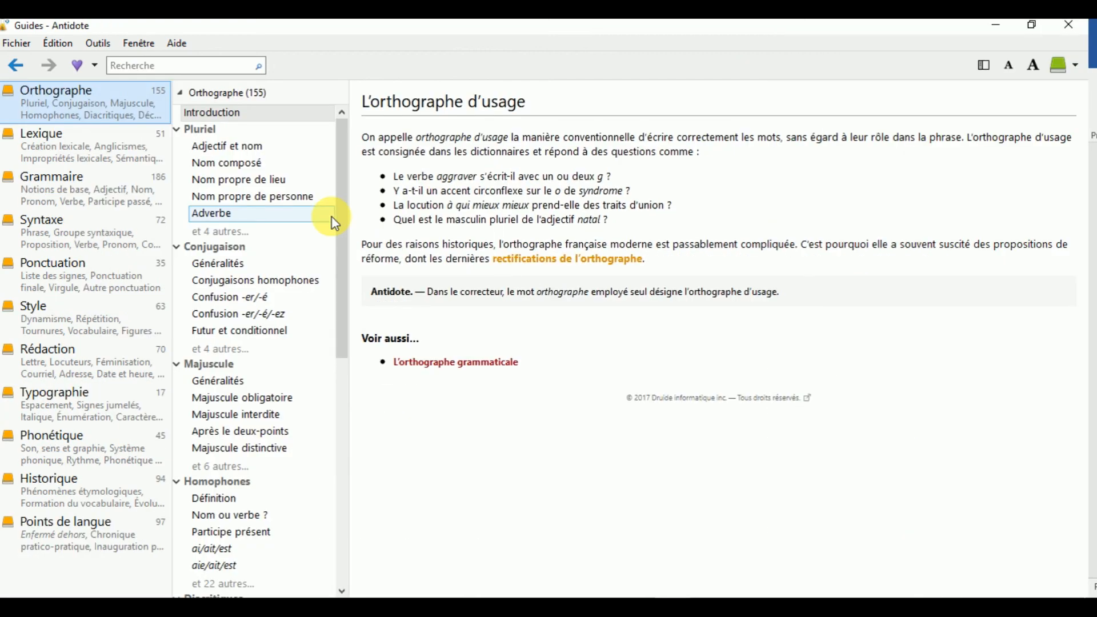